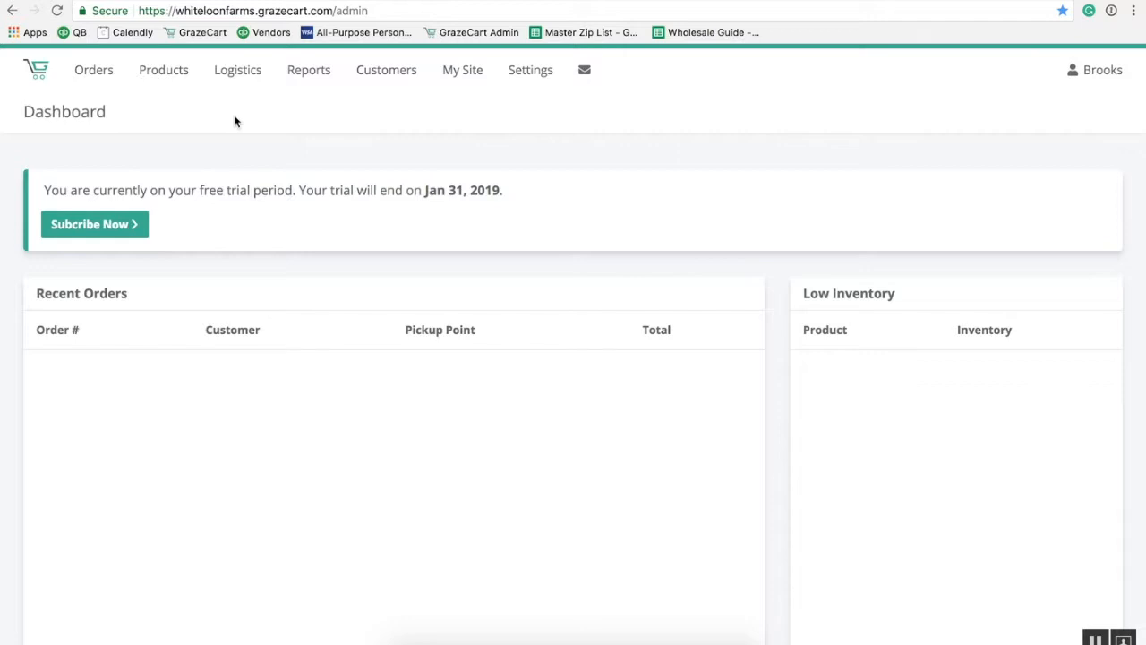
Start a new pickup location named 'Wabash Pickup' and paste in its street address.
mouse_move(243, 95)
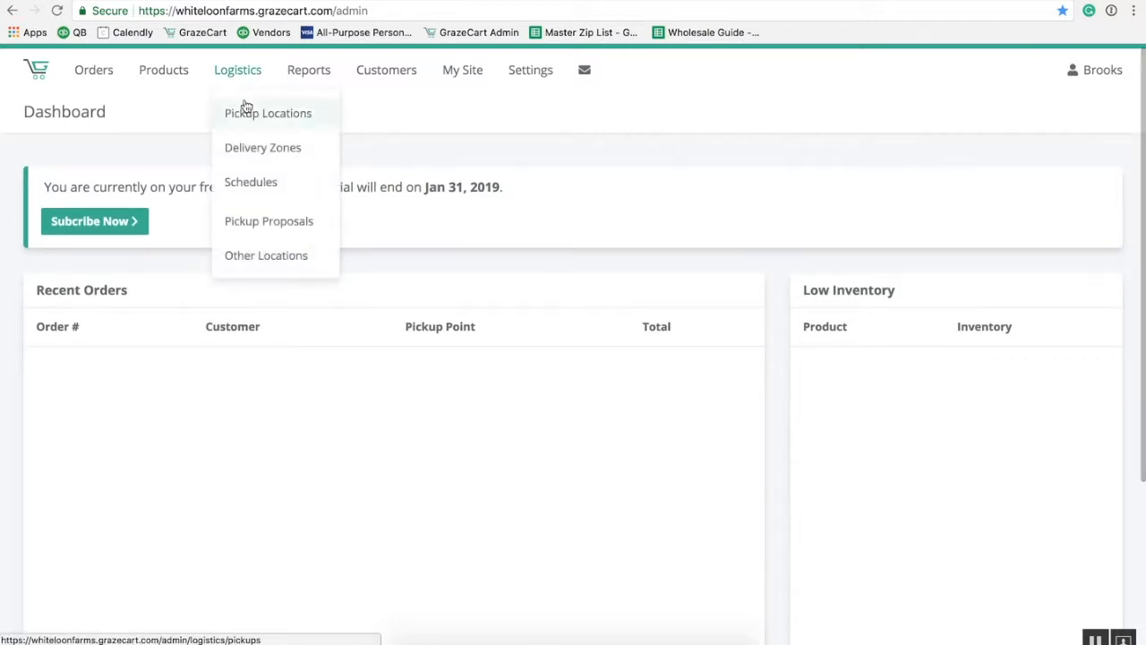
click(245, 116)
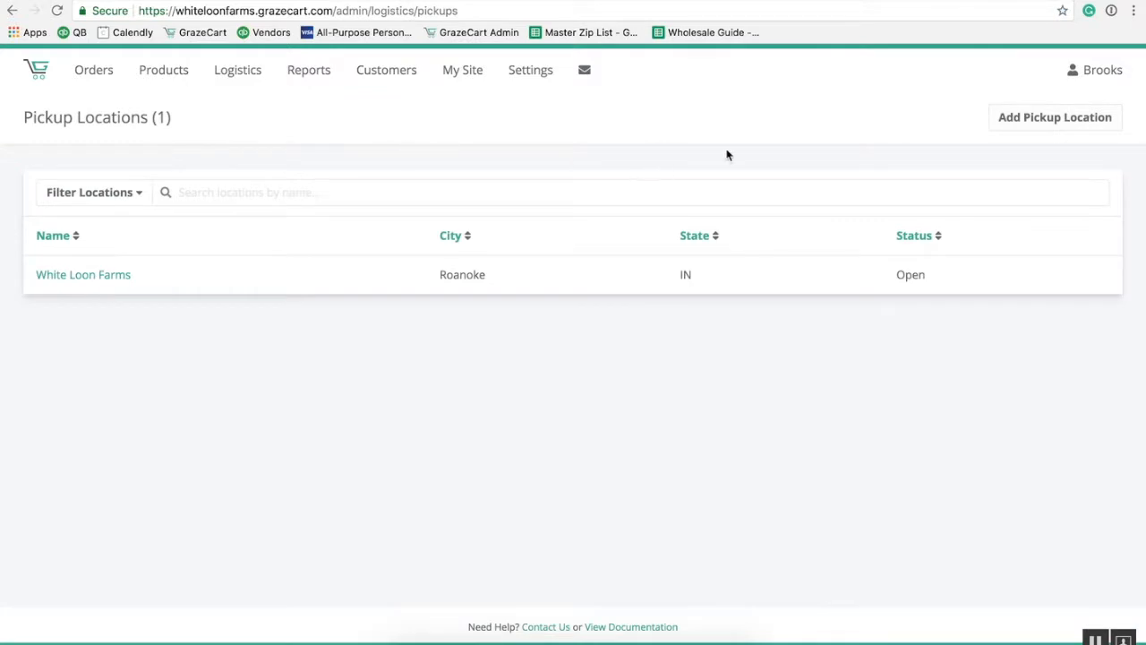
click(1035, 117)
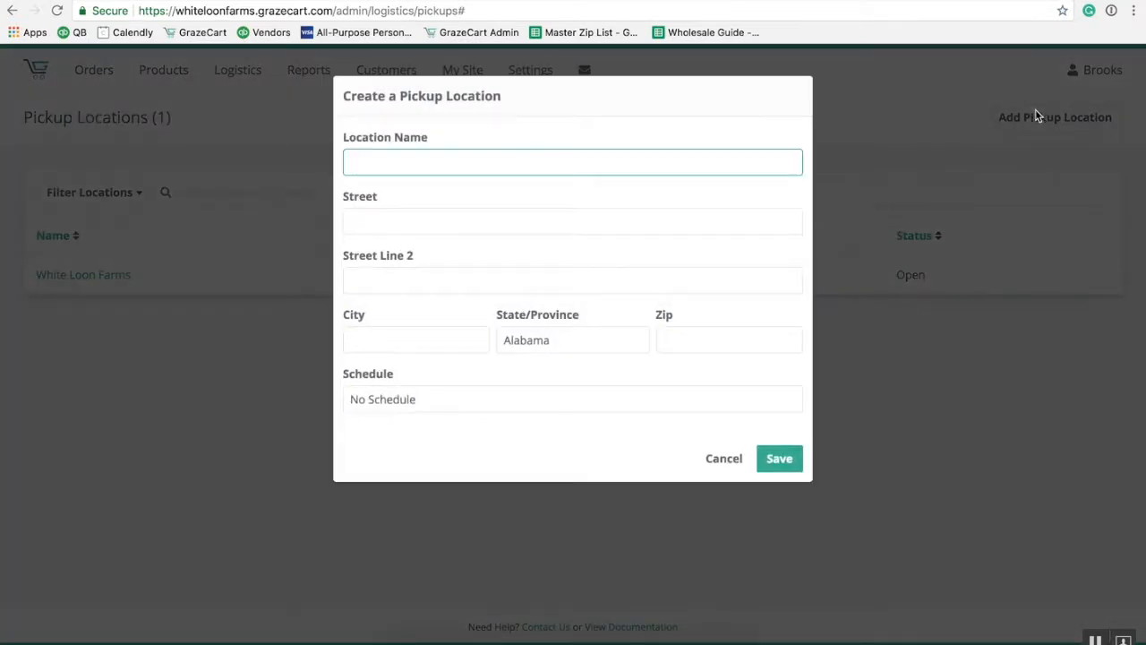
text(Waba)
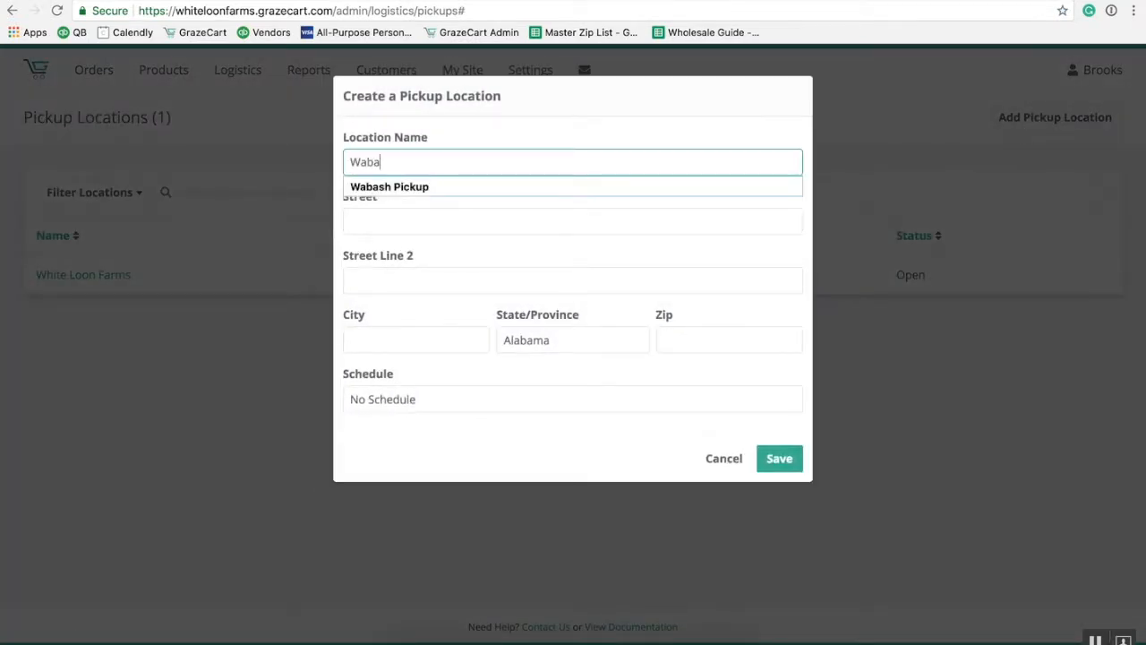
text(sh Pickup)
key(Tab)
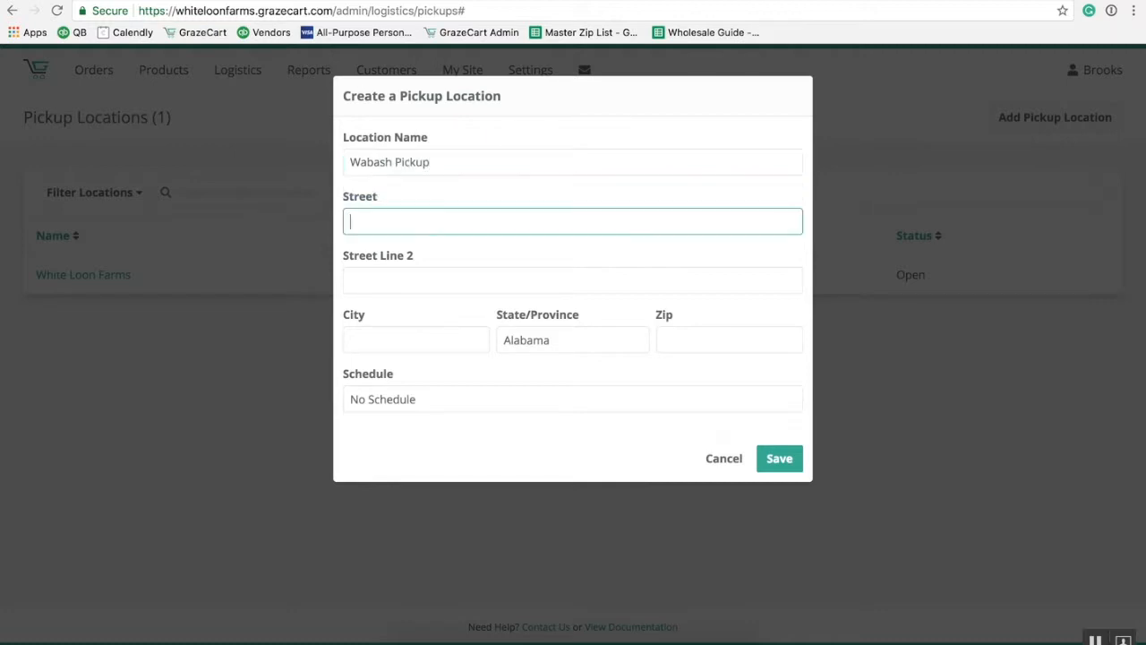
key(Tab)
Fill in the city, state and zip, keep No Schedule, and save the location.
key(Tab)
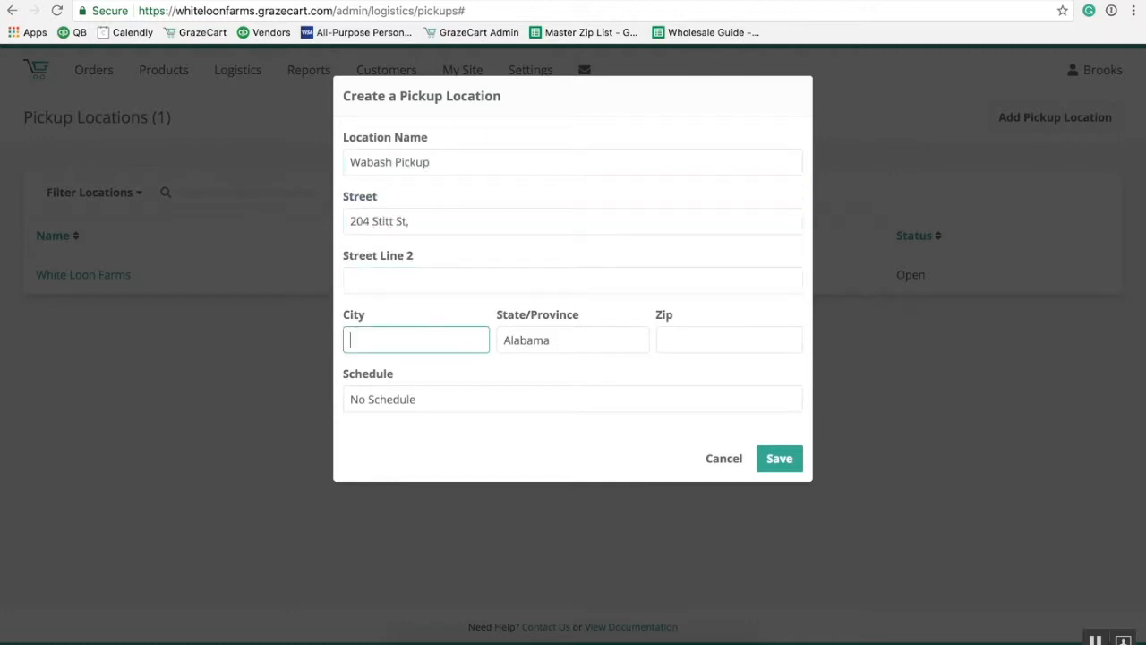
text(Wabash)
key(Tab)
text(ind)
key(Tab)
text(46992)
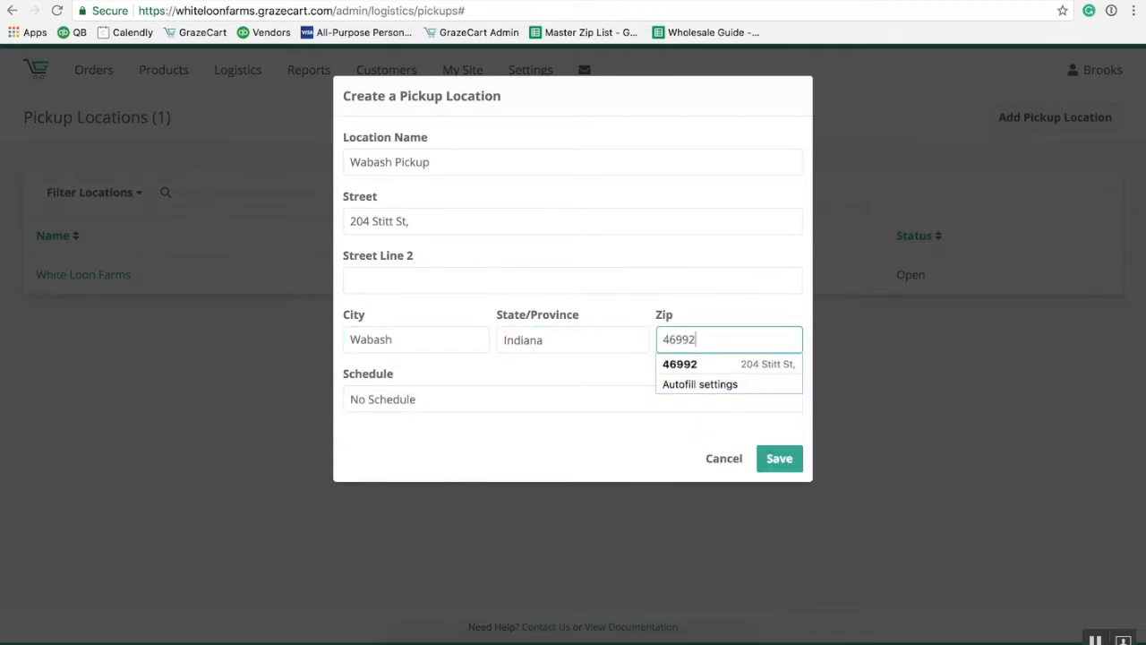
key(Tab)
click(507, 404)
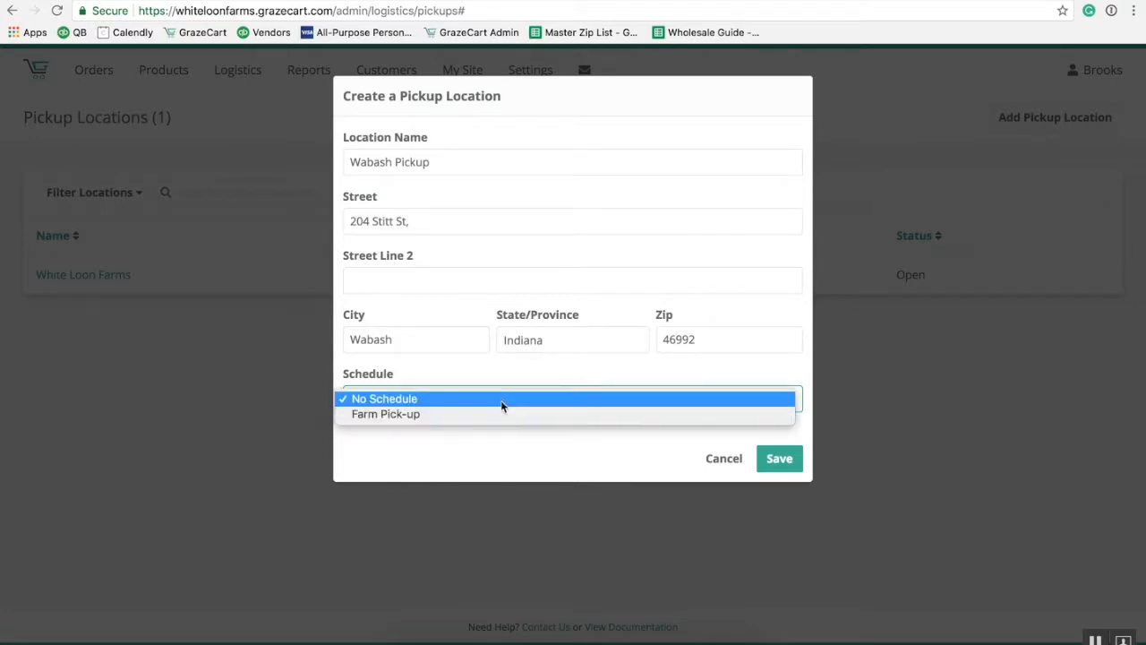
click(501, 398)
click(779, 458)
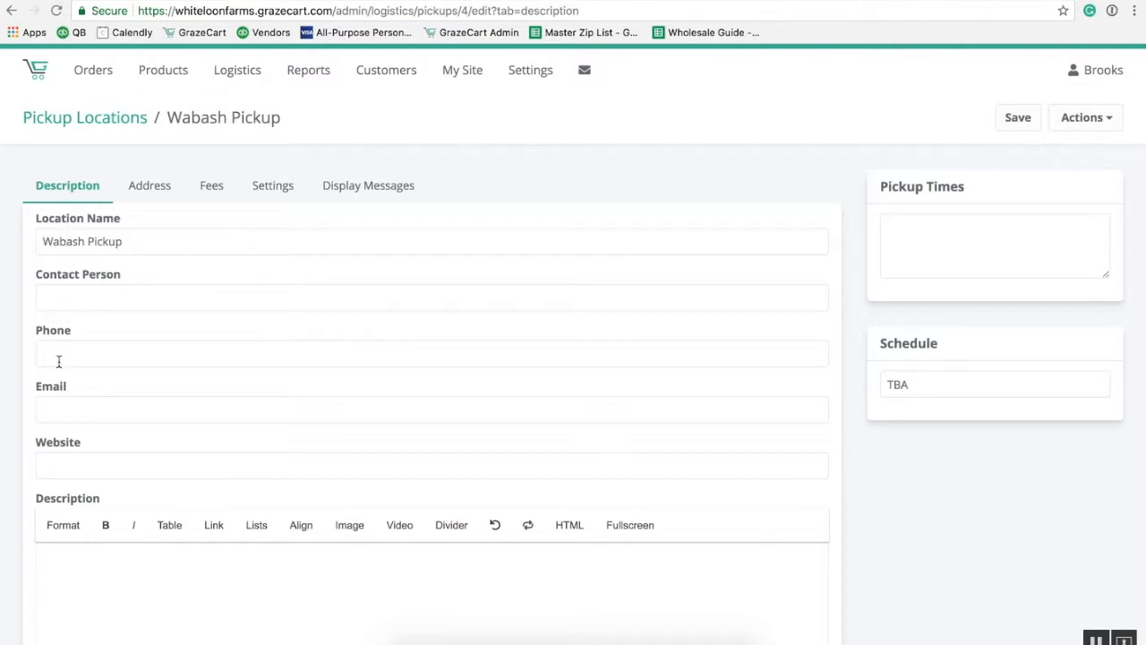
Type 'Please don't forget to pickup your order!!!!!' into the Description editor.
scroll(38, 453, down, 2)
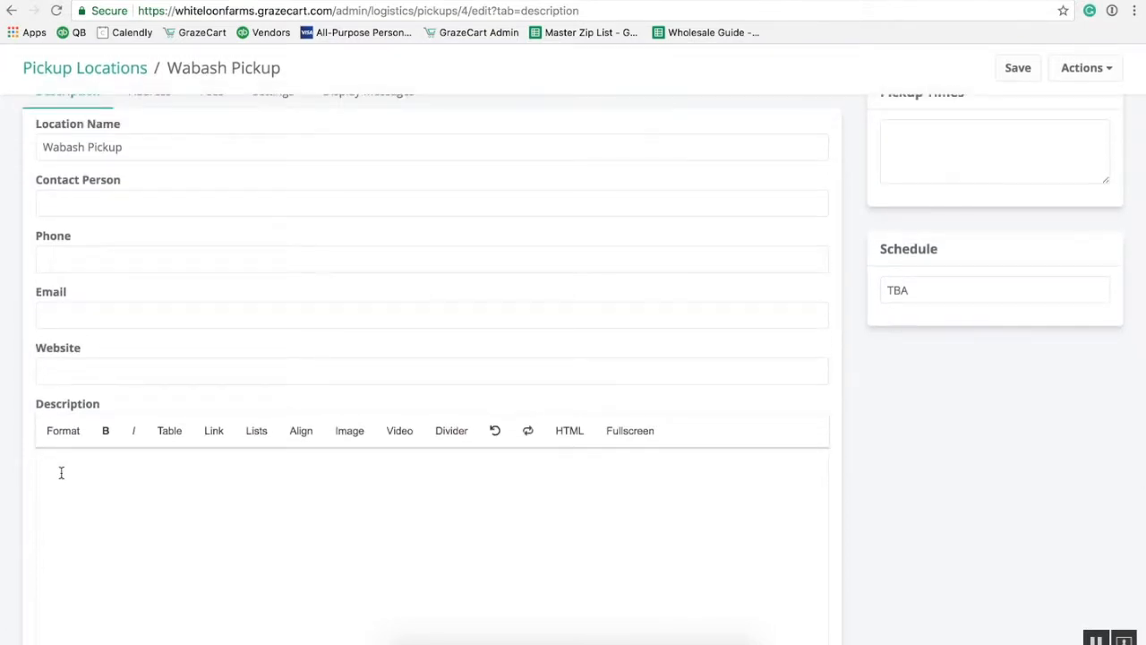
text(Please Don't)
key(BackSpace)
key(BackSpace)
key(BackSpace)
key(BackSpace)
key(BackSpace)
key(BackSpace)
text(don't forget to pickup )
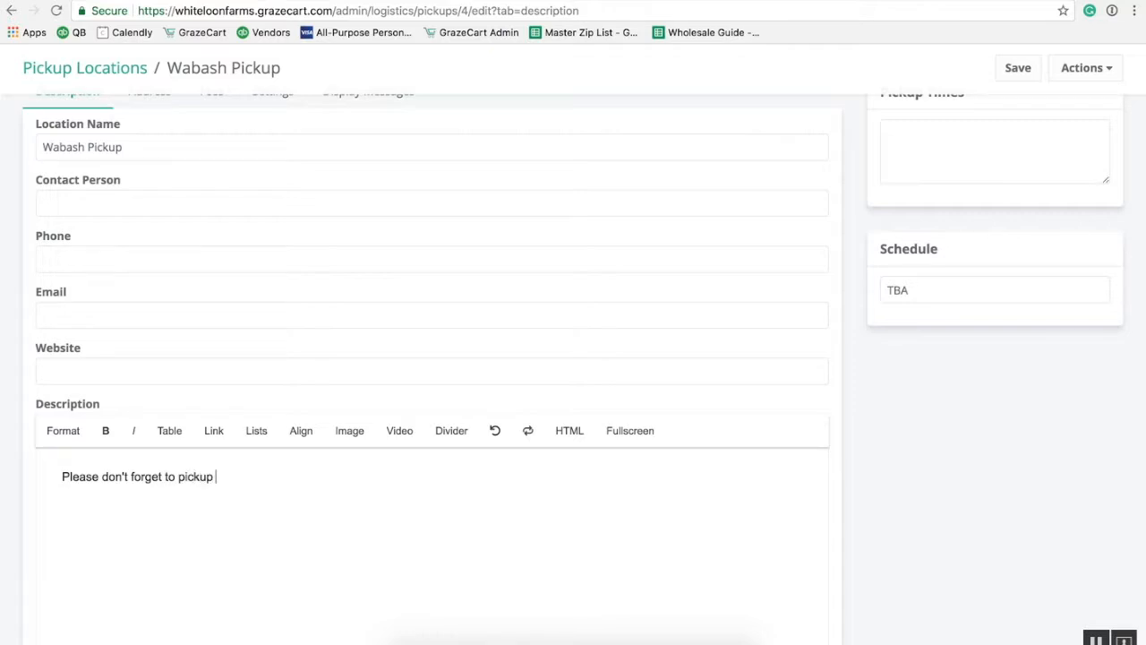
text(your order!!!!!)
scroll(387, 549, down, 3)
scroll(387, 551, down, 2)
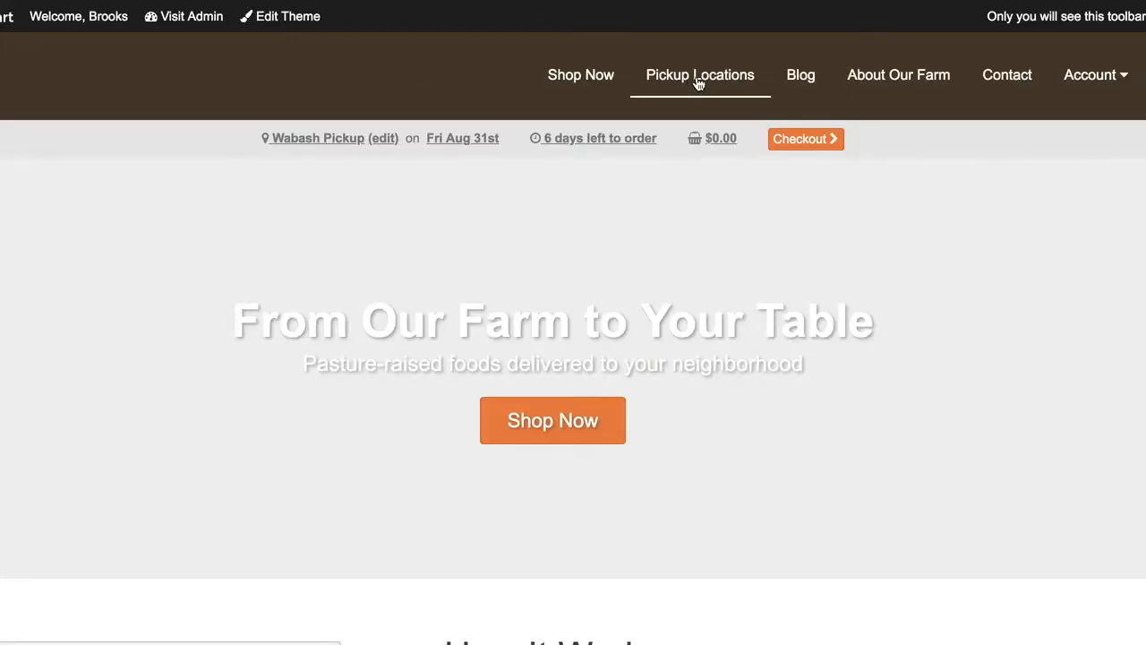
Check the reminder on the storefront's Wabash Pickup page, then save the description in admin.
click(698, 79)
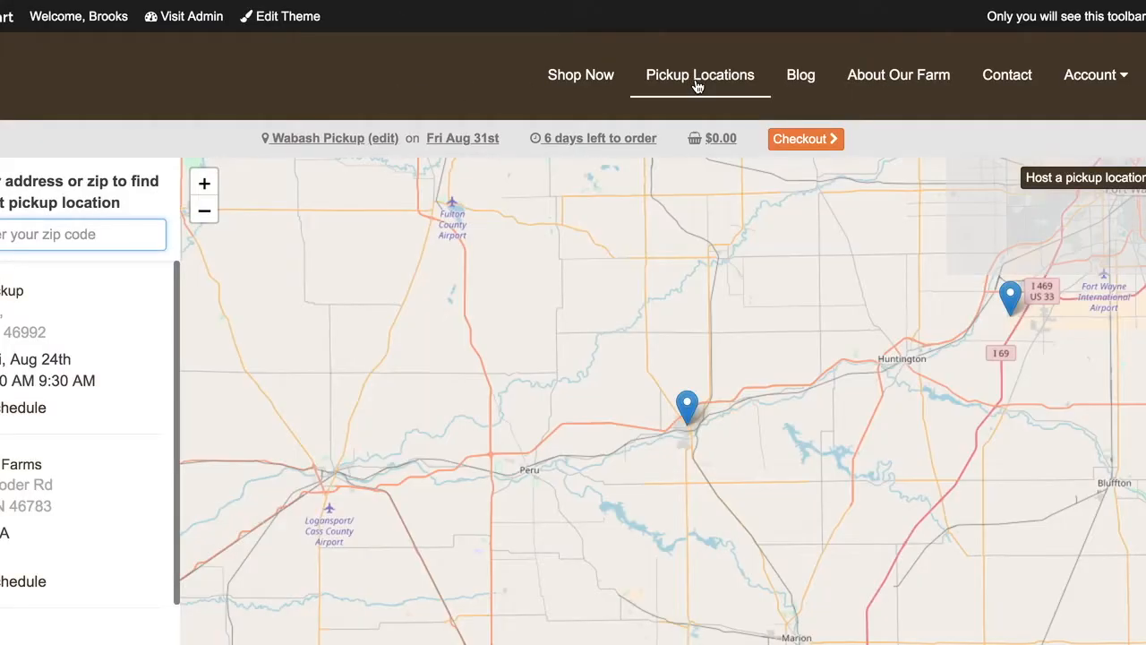
click(19, 301)
scroll(341, 344, down, 8)
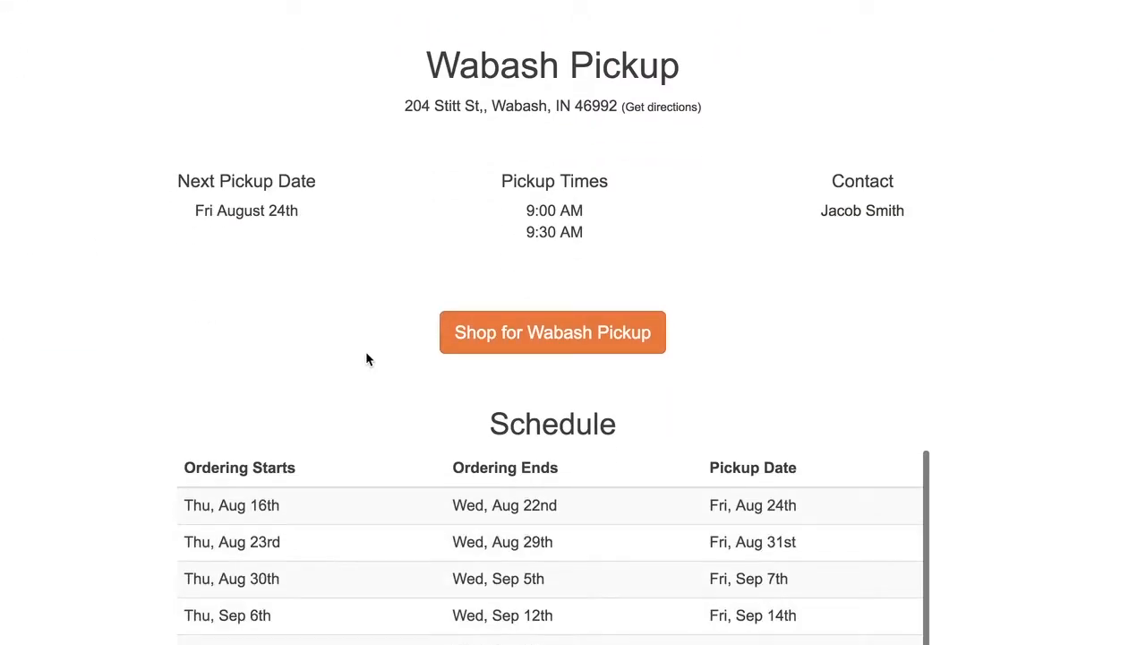
triple_click(289, 454)
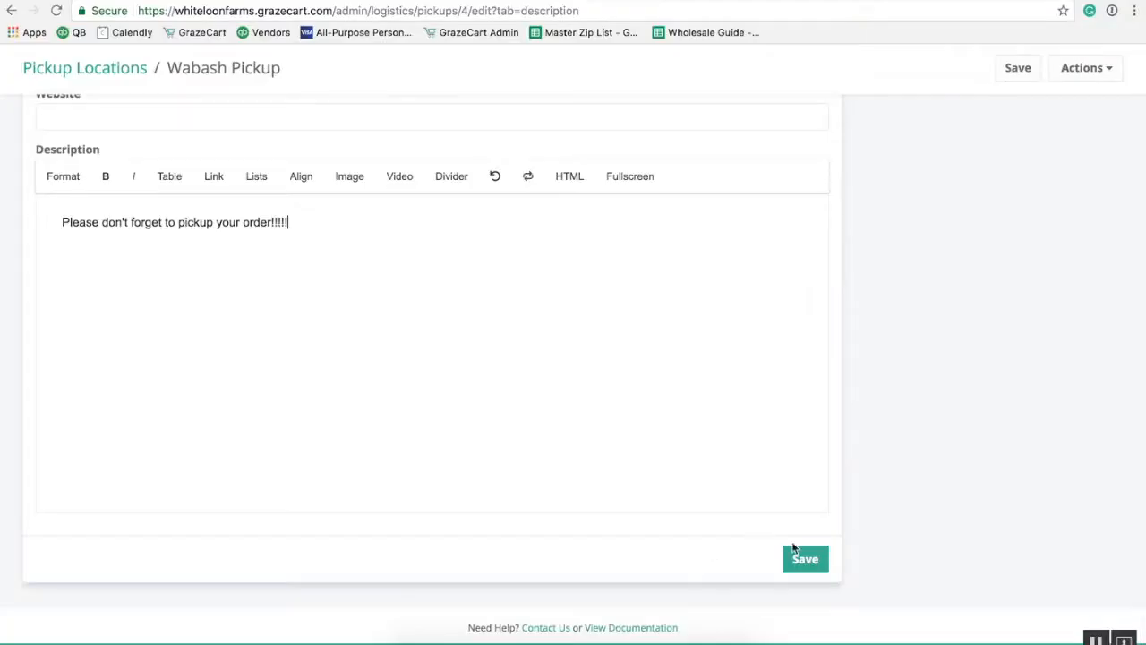
click(810, 559)
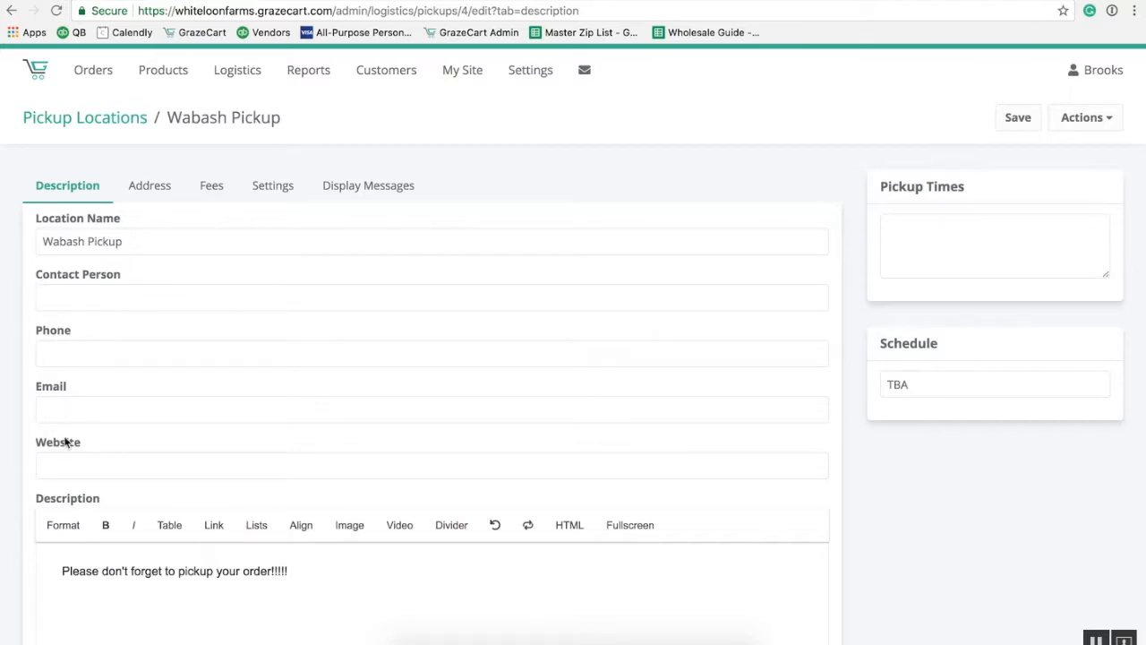
Enter the contact person's name for the location.
click(106, 304)
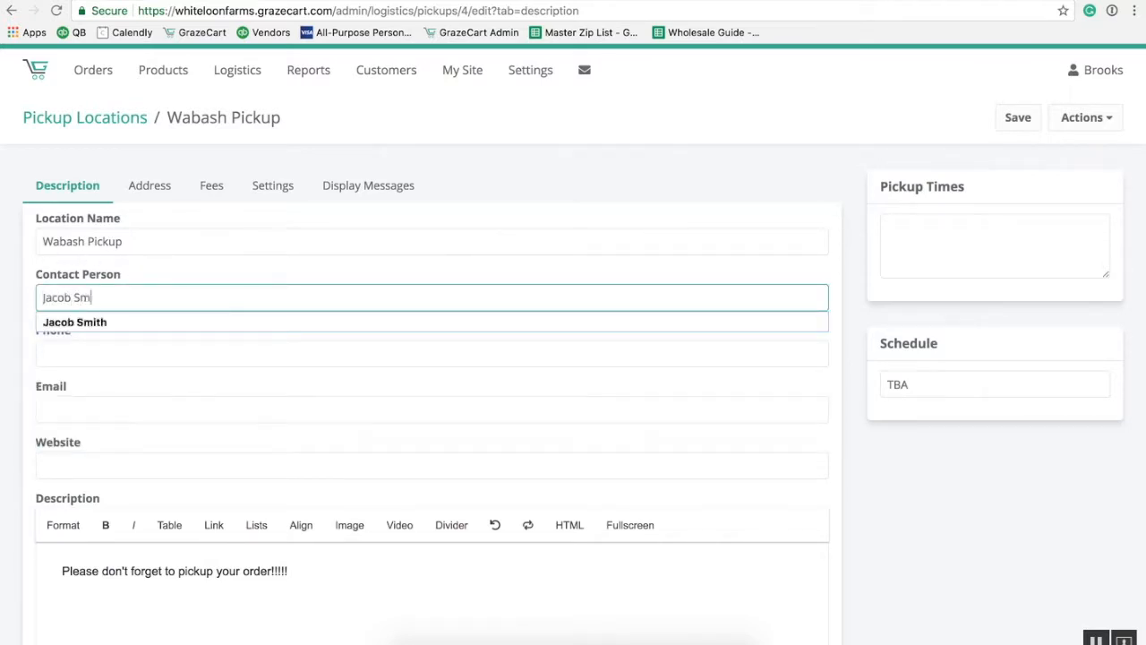
key(Tab)
click(100, 335)
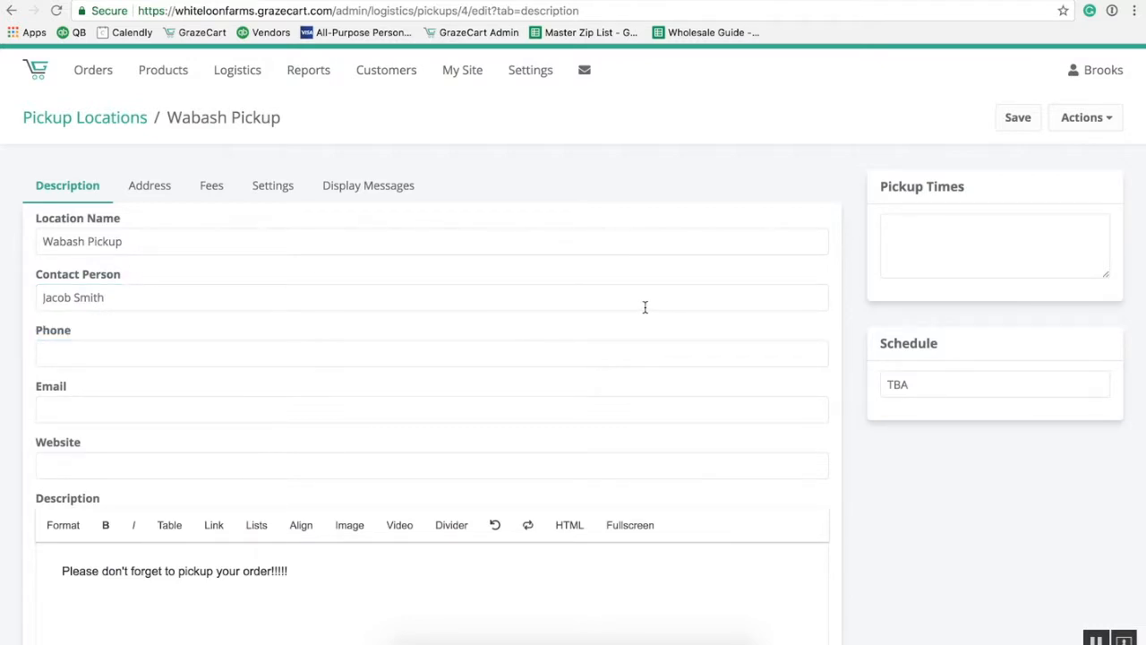
Add pickup times 9:00 AM and 9:30 AM on separate lines and save.
click(927, 226)
text(9:00 AM)
key(Return)
text(9:30 AM)
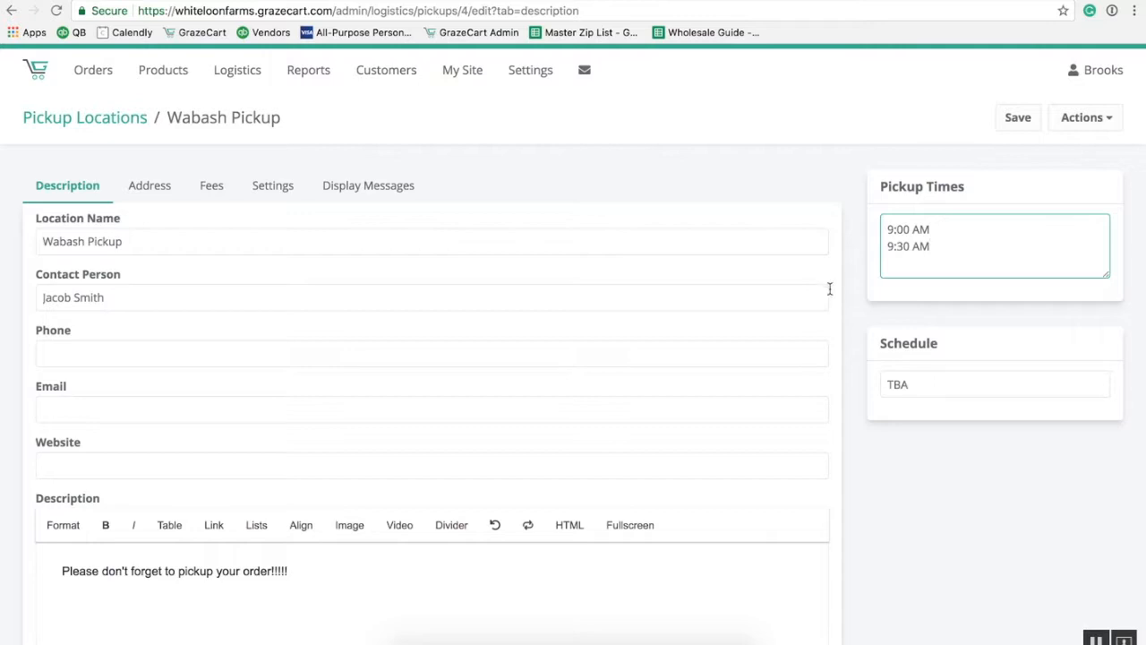
click(873, 303)
click(1017, 119)
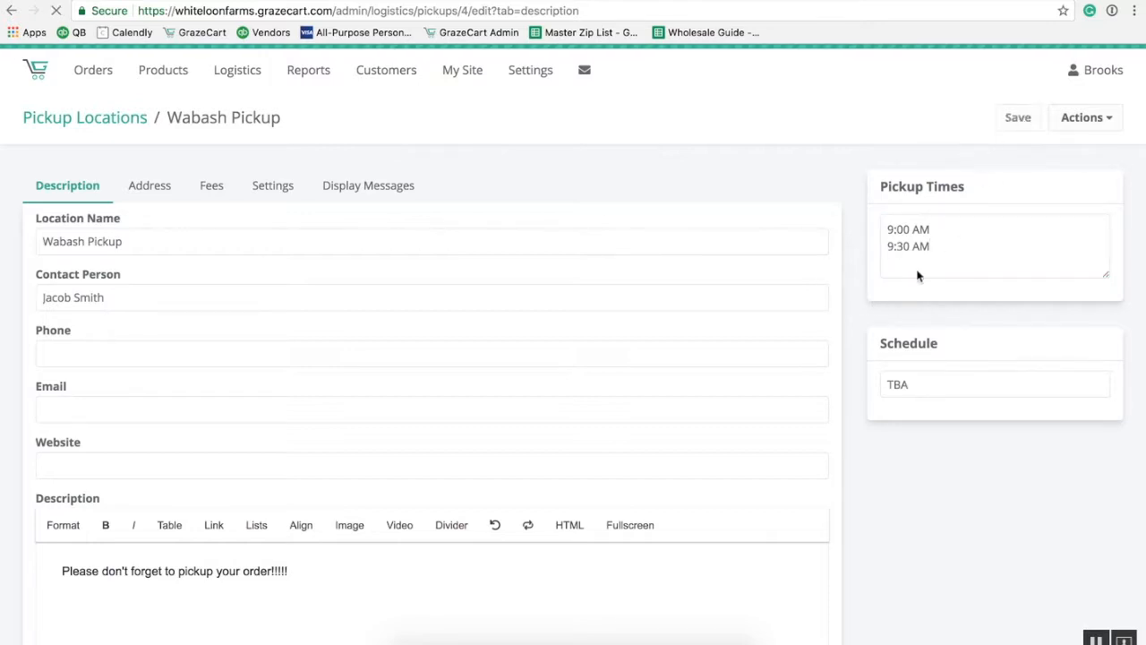
Keep the TBA schedule, then review the Address and Fees tabs.
click(914, 388)
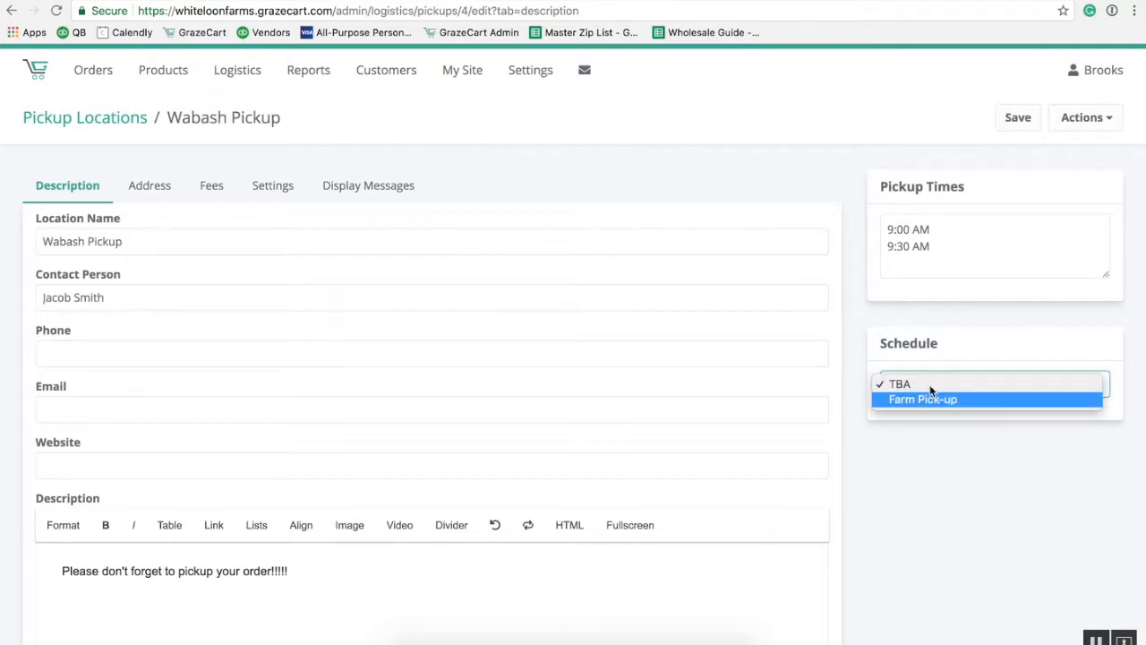
click(930, 384)
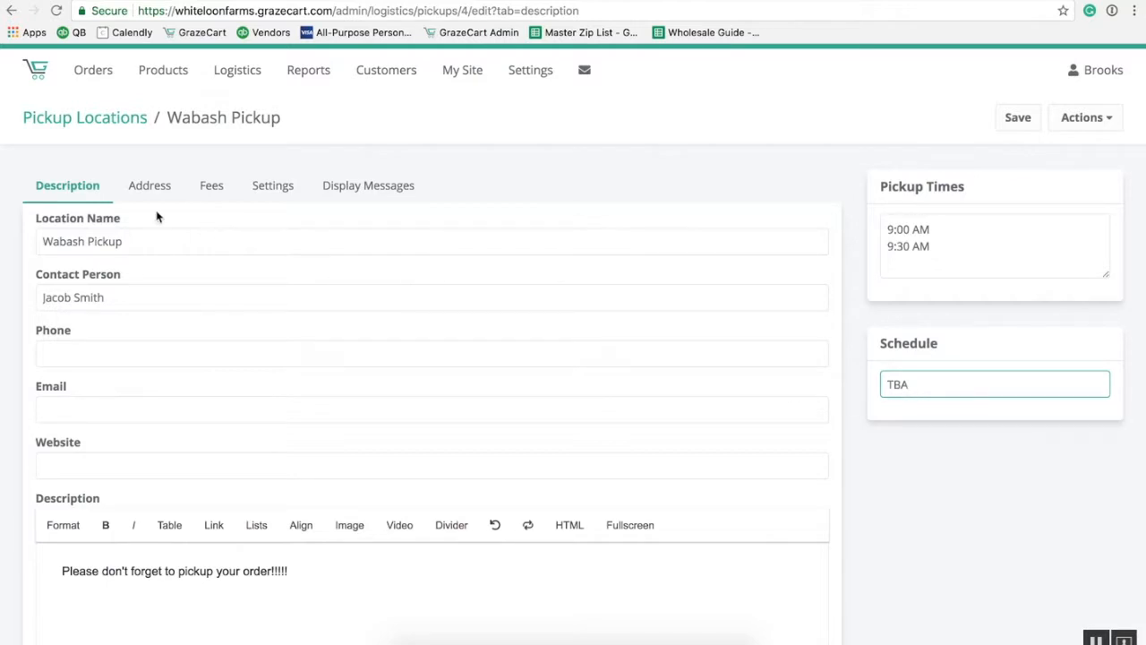
click(141, 188)
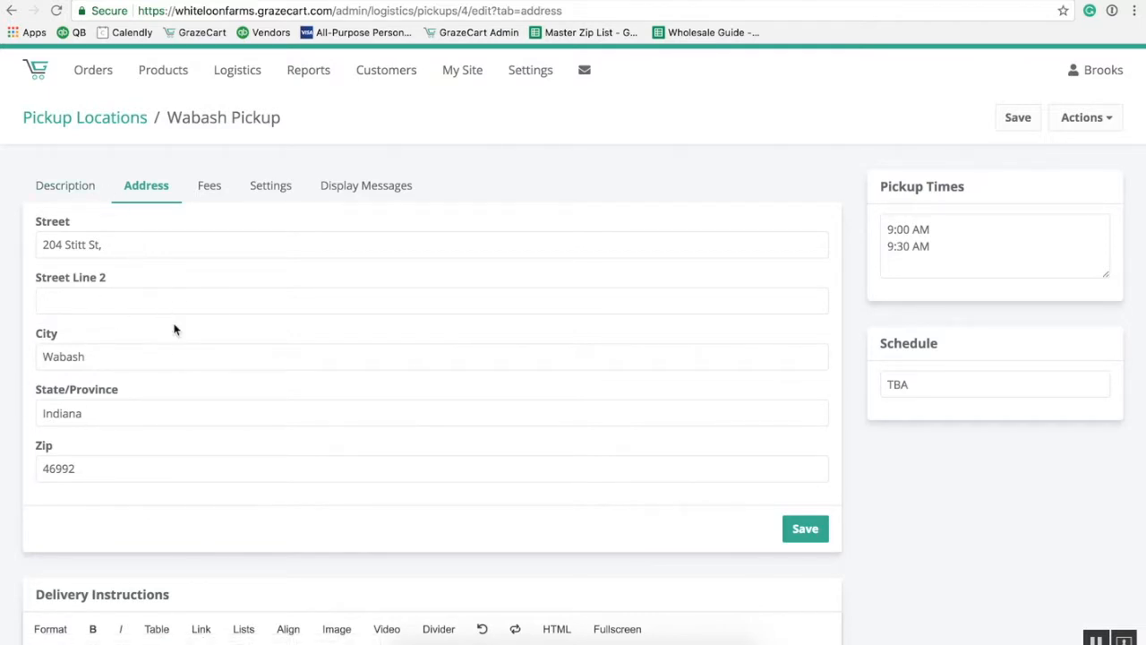
click(207, 191)
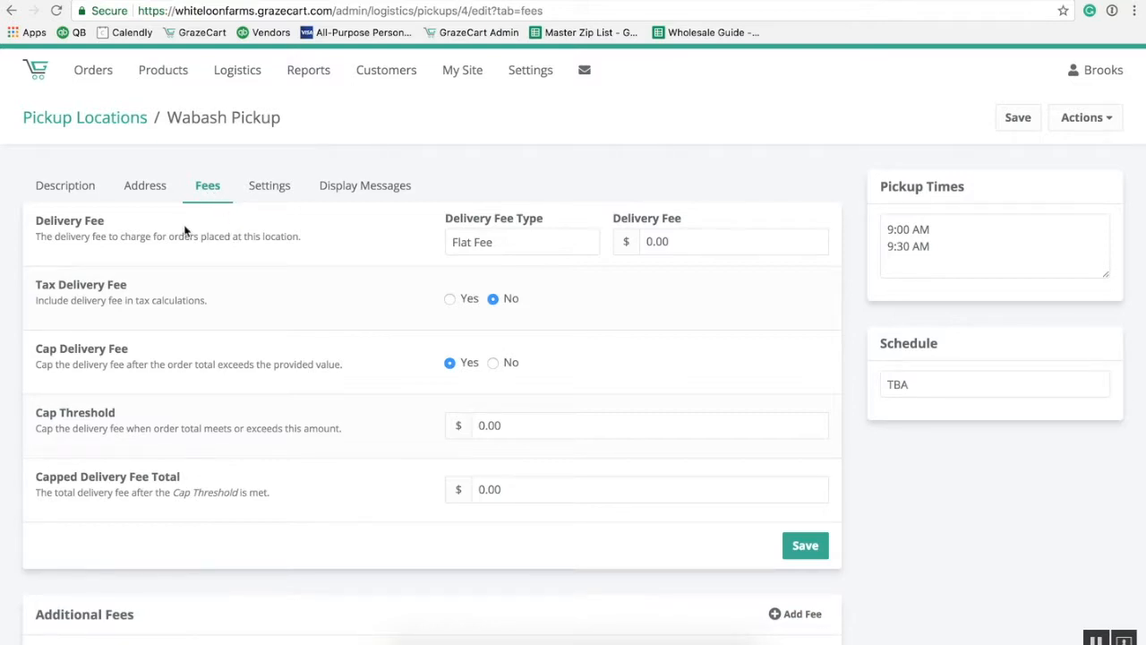
Set the Delivery Fee Type to Per Pound with a $0.30 delivery fee.
drag(107, 221, 46, 225)
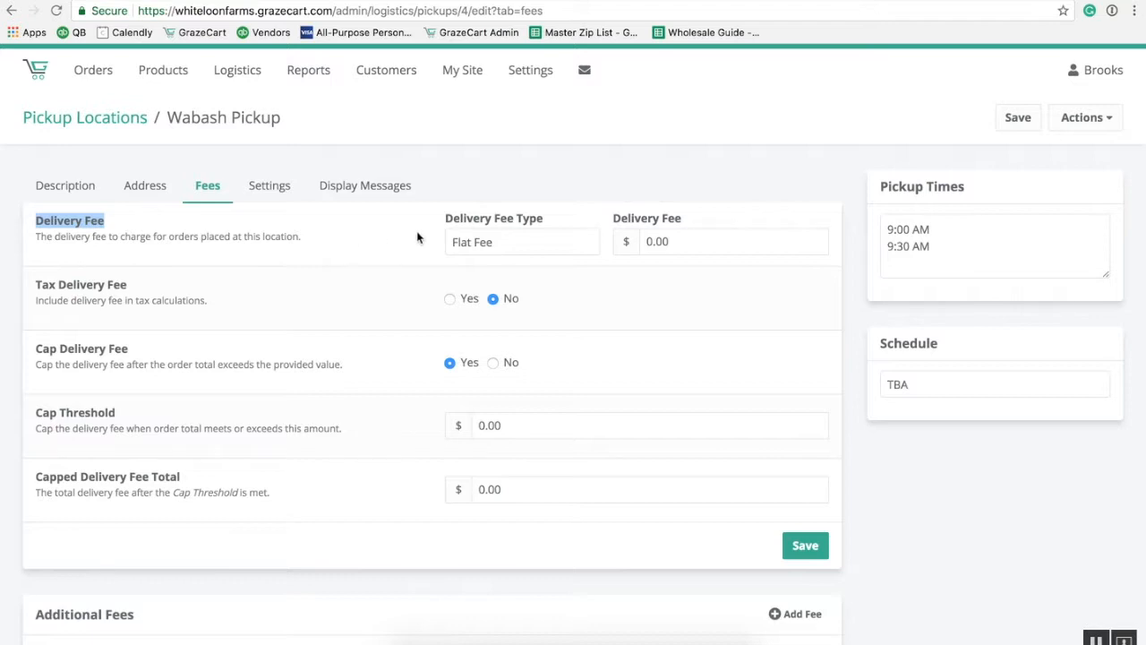
click(503, 244)
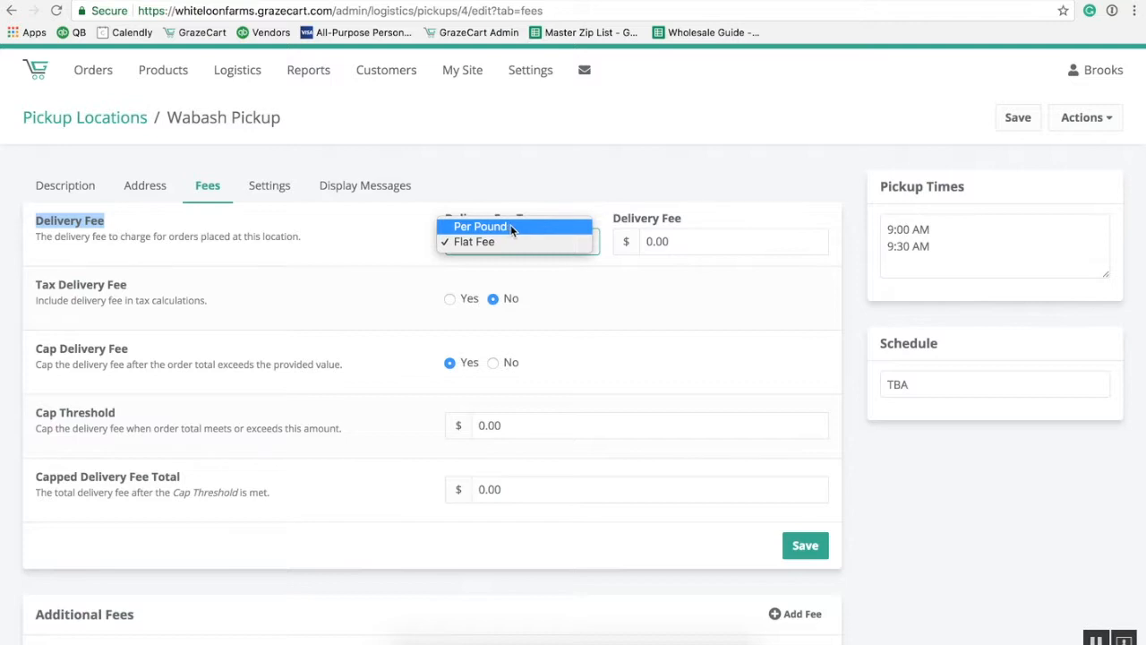
click(510, 226)
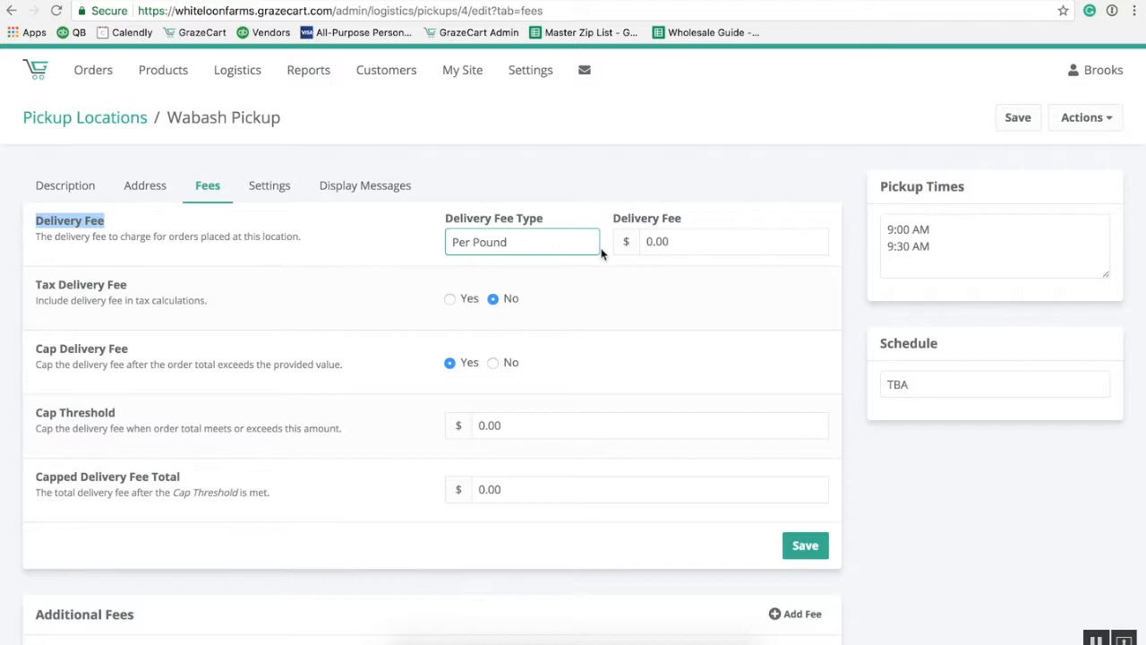
click(678, 241)
double_click(678, 241)
text(0.30)
click(377, 269)
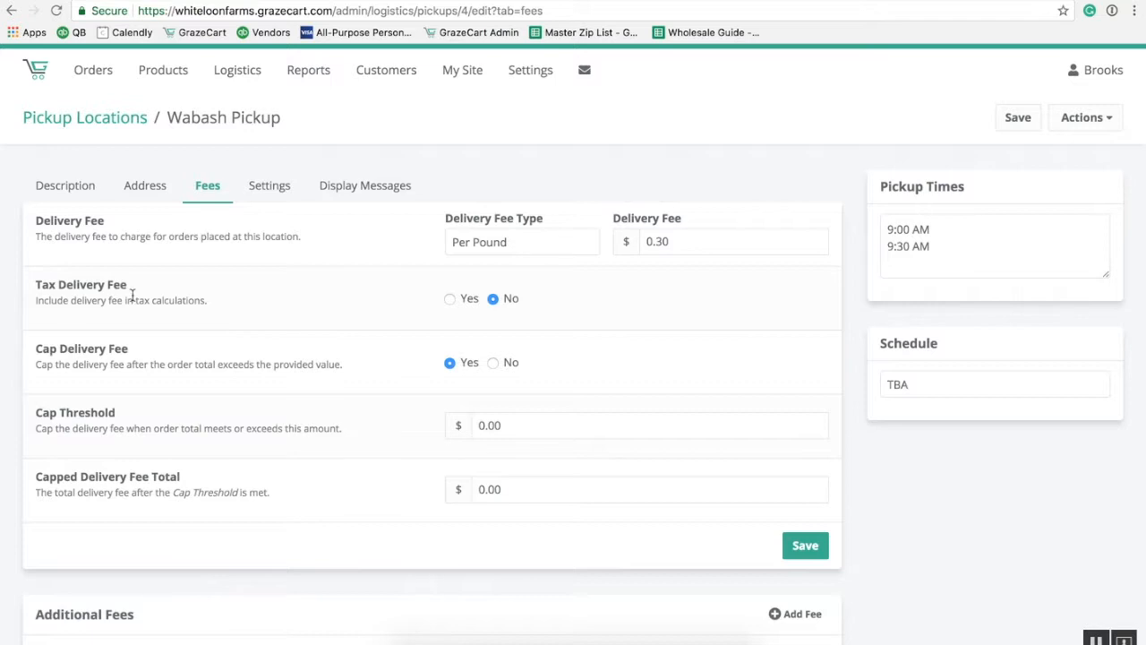
drag(127, 284, 42, 285)
Enter 100 as the delivery fee Cap Threshold.
click(179, 285)
click(513, 424)
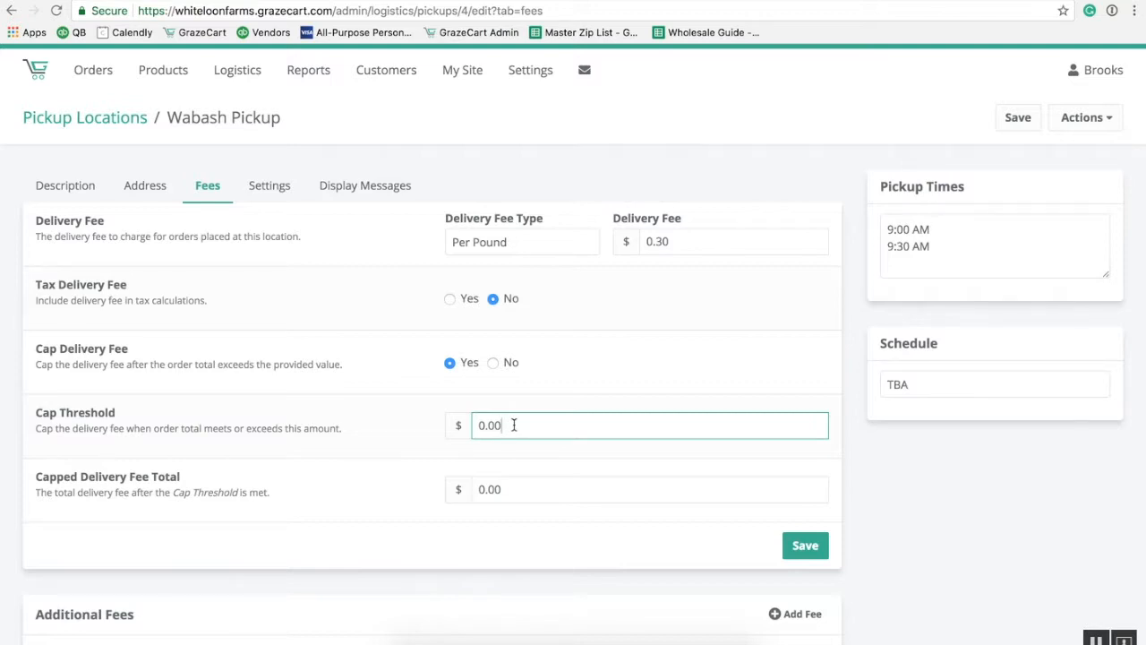
double_click(514, 424)
text(100)
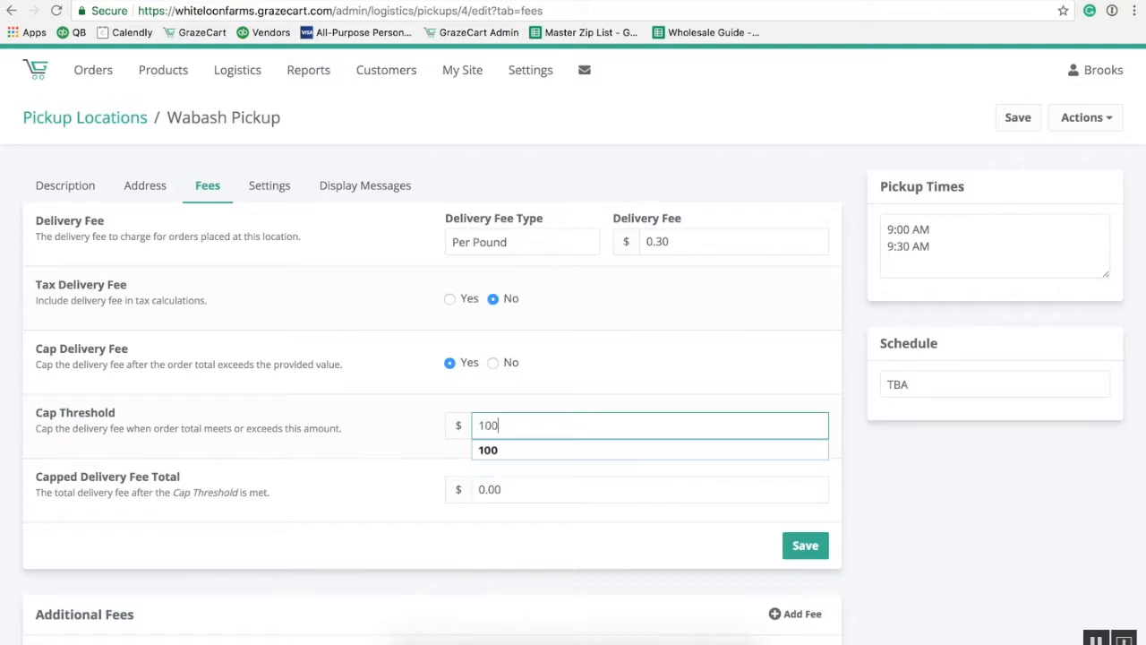
key(Tab)
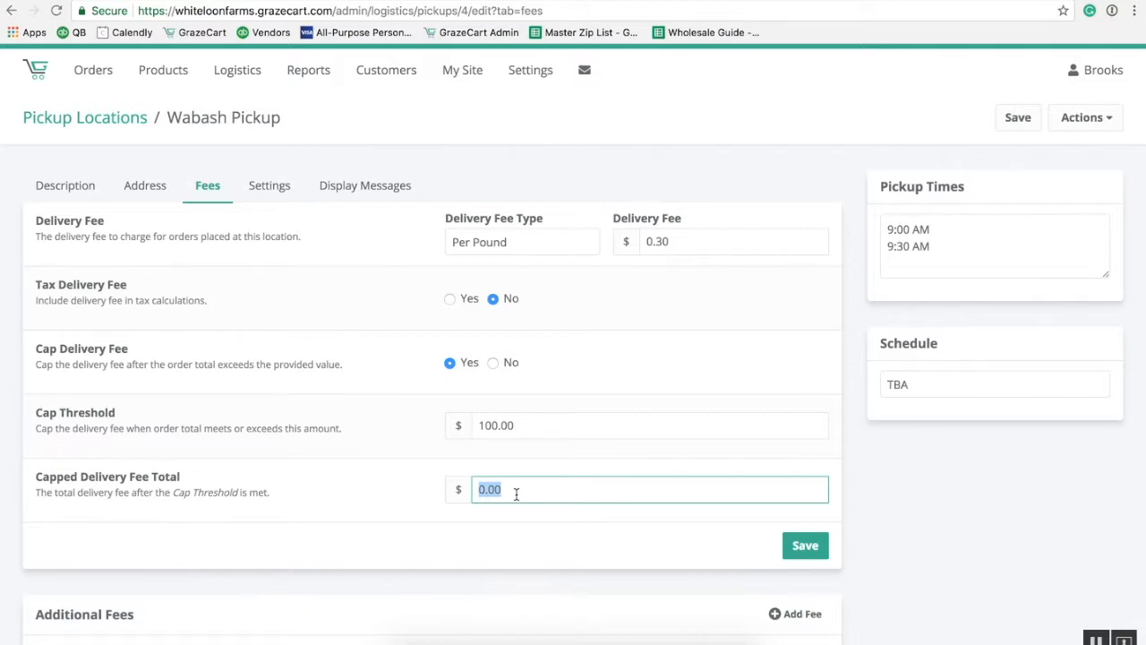
Try 10.00 as the Capped Delivery Fee Total, then reset it to 0.00.
text(10.00)
click(569, 517)
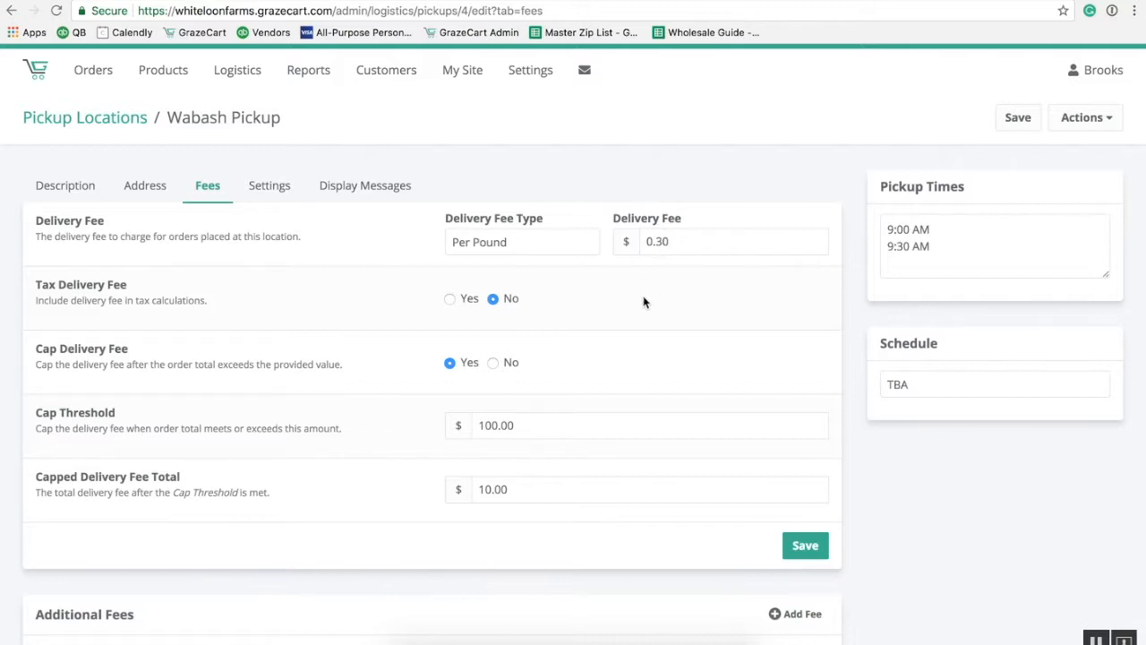
double_click(515, 501)
text(0.00)
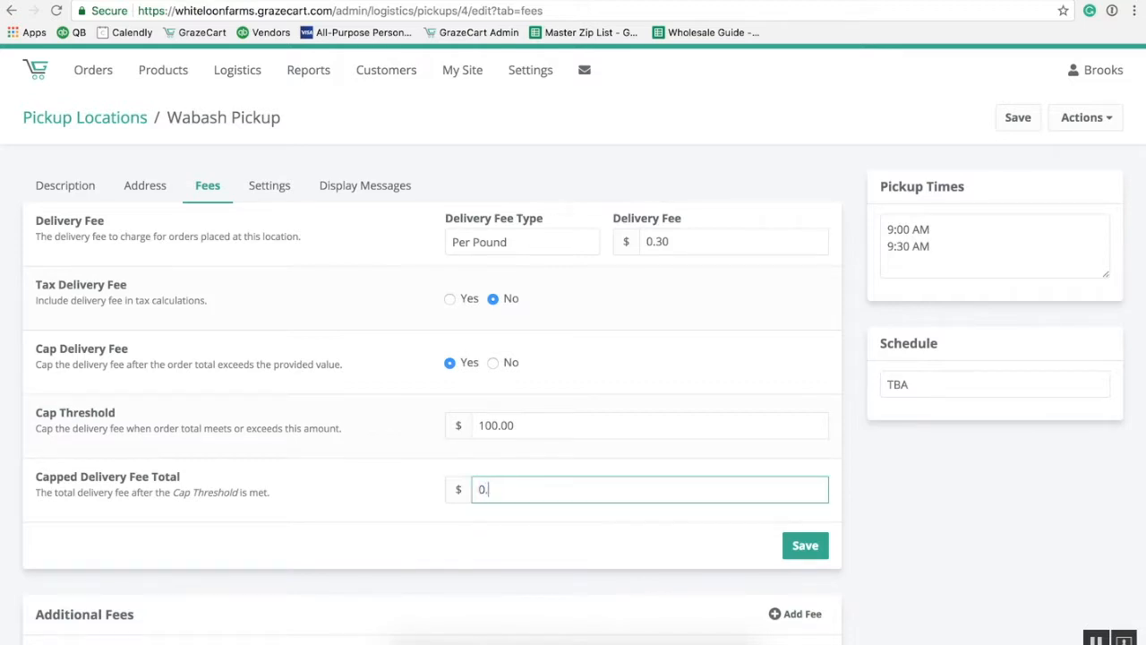
click(504, 533)
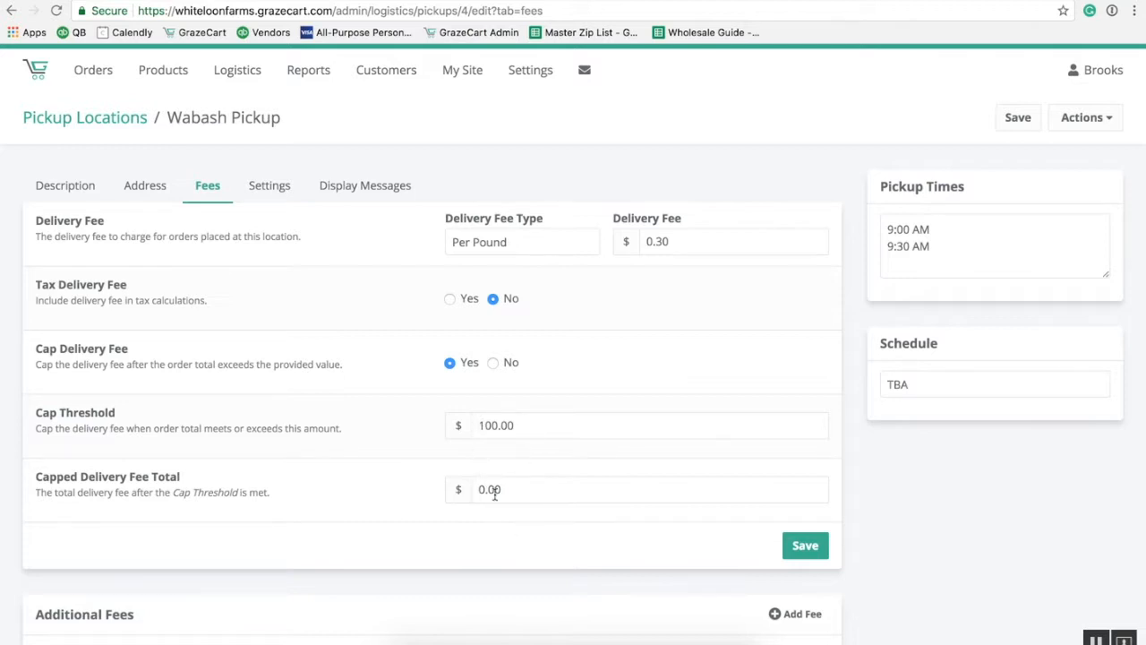
drag(512, 493, 472, 490)
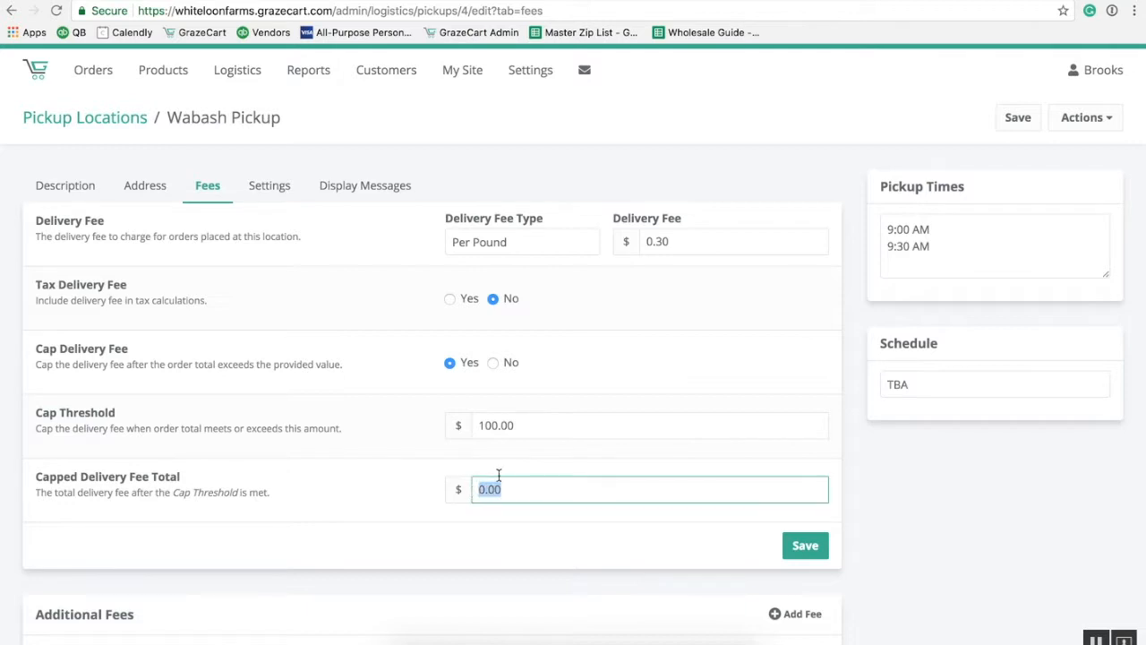
click(523, 466)
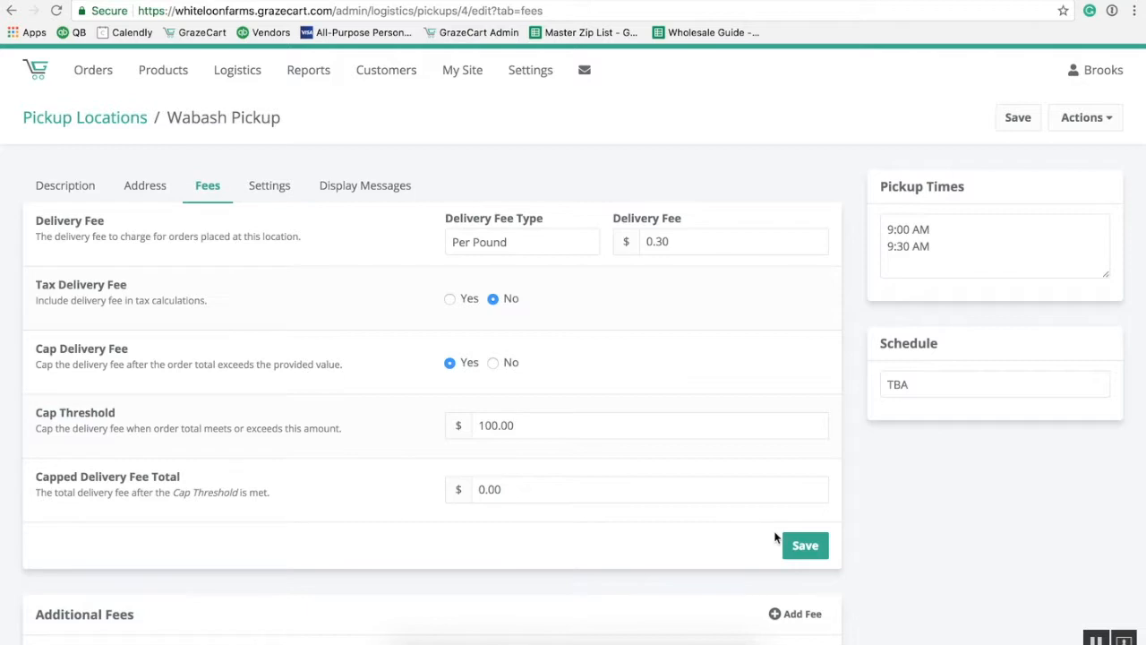
Add a non-taxable 'Handling Fee' of $5 to the location.
scroll(804, 548, down, 3)
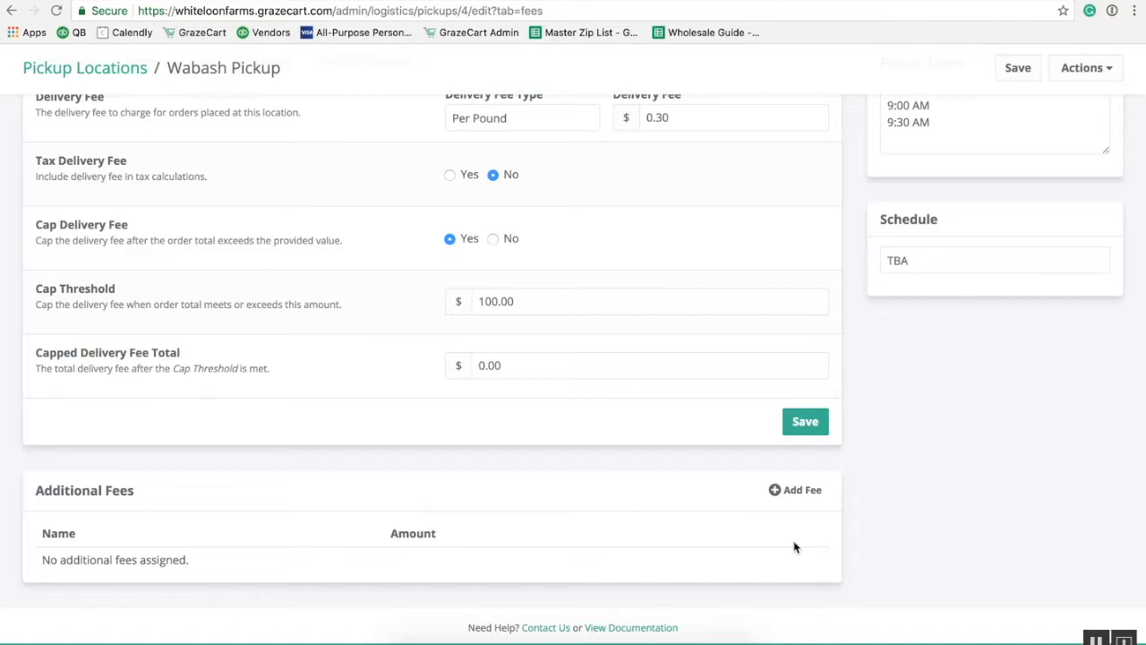
click(801, 490)
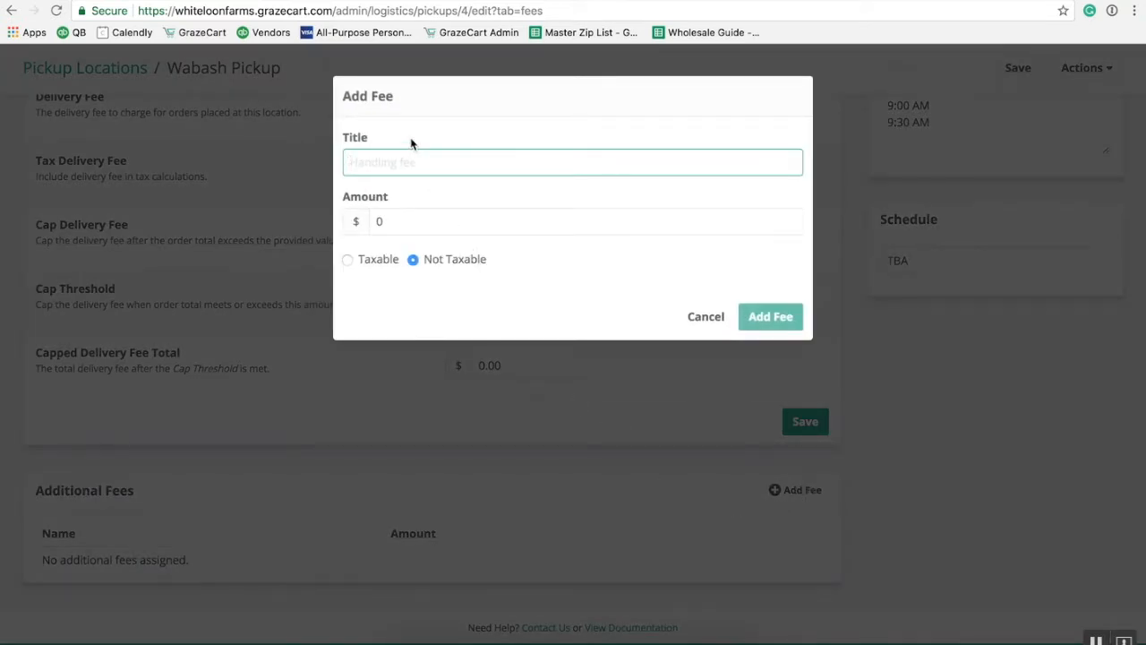
text(Handling Fee)
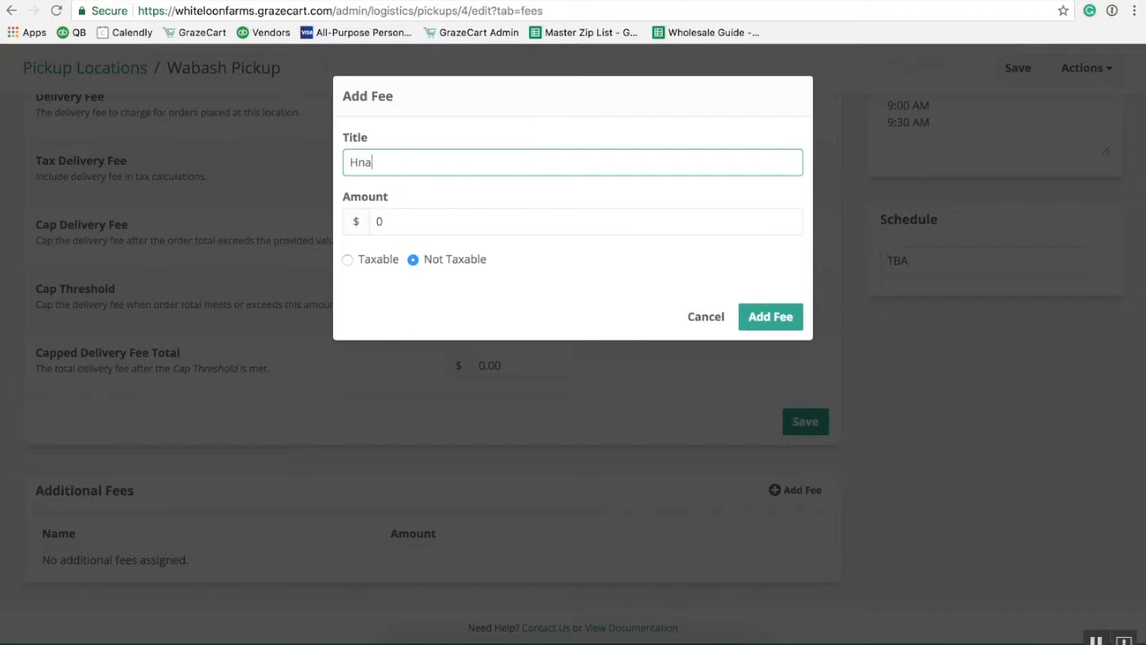
click(428, 227)
text(5)
click(770, 316)
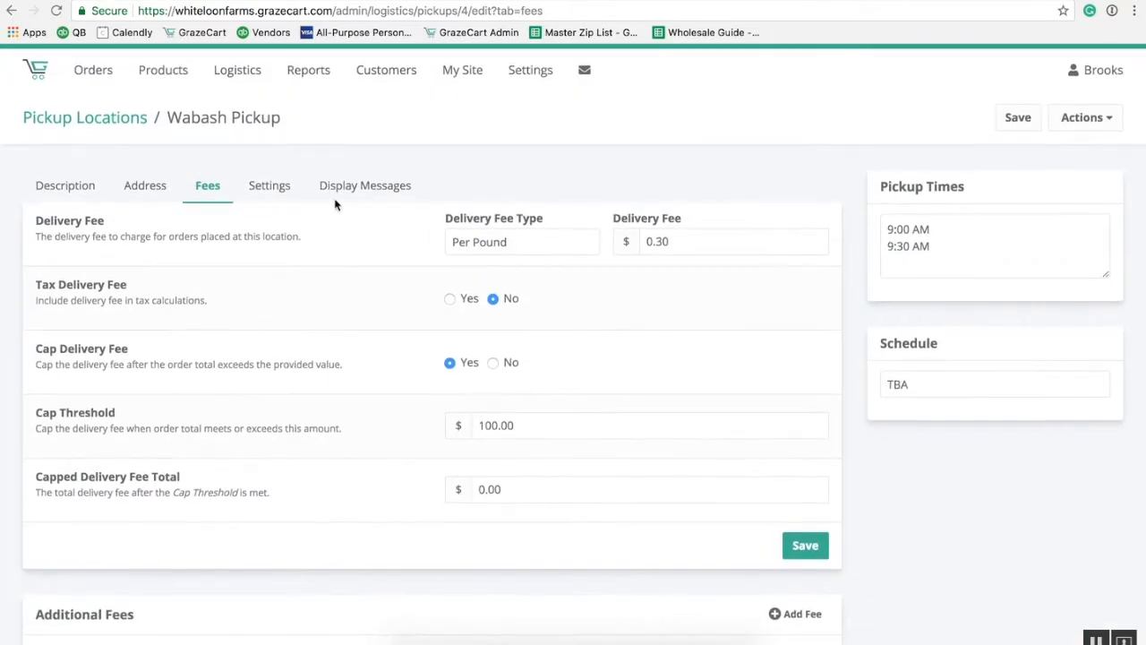
click(273, 188)
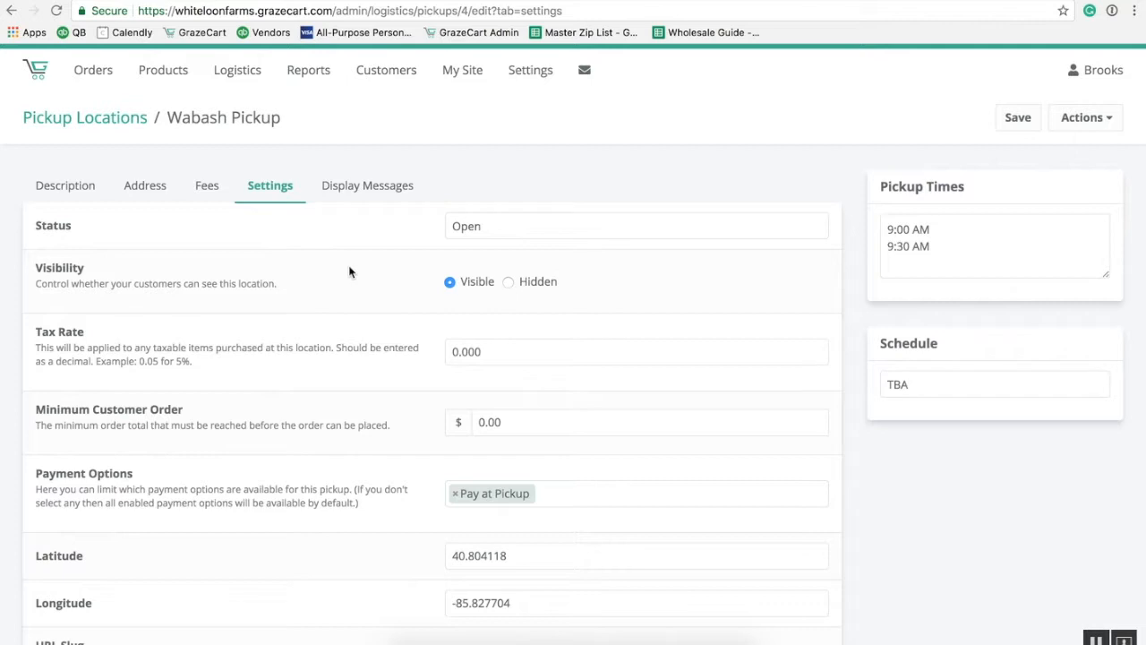
Switch the location status to Closed and back to Open.
click(490, 229)
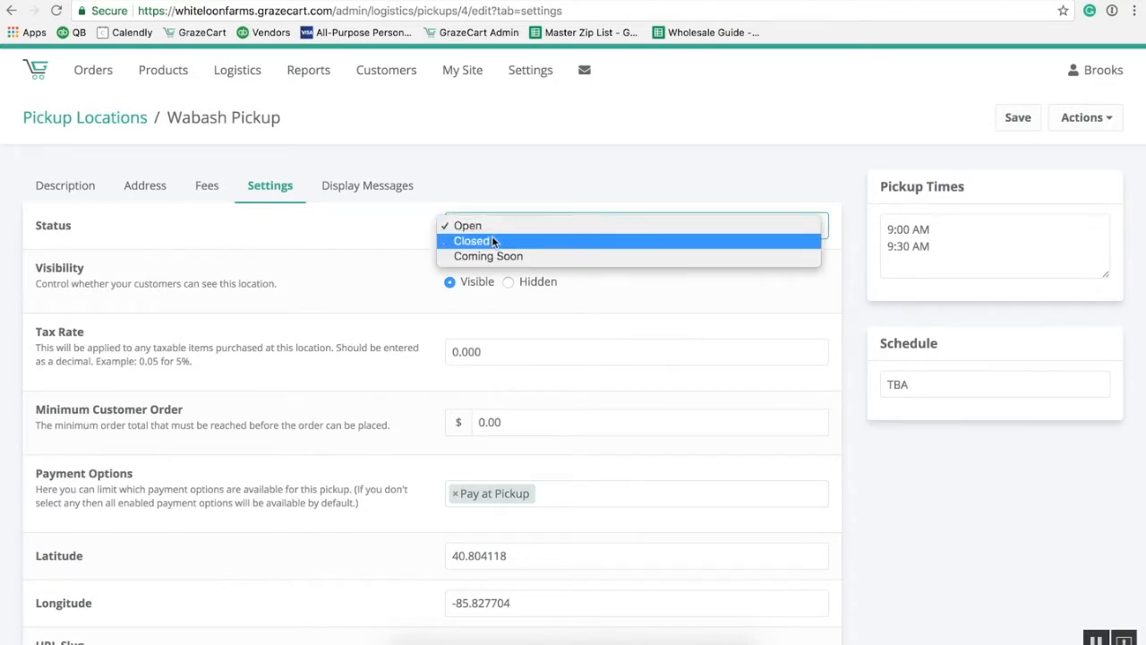
click(494, 243)
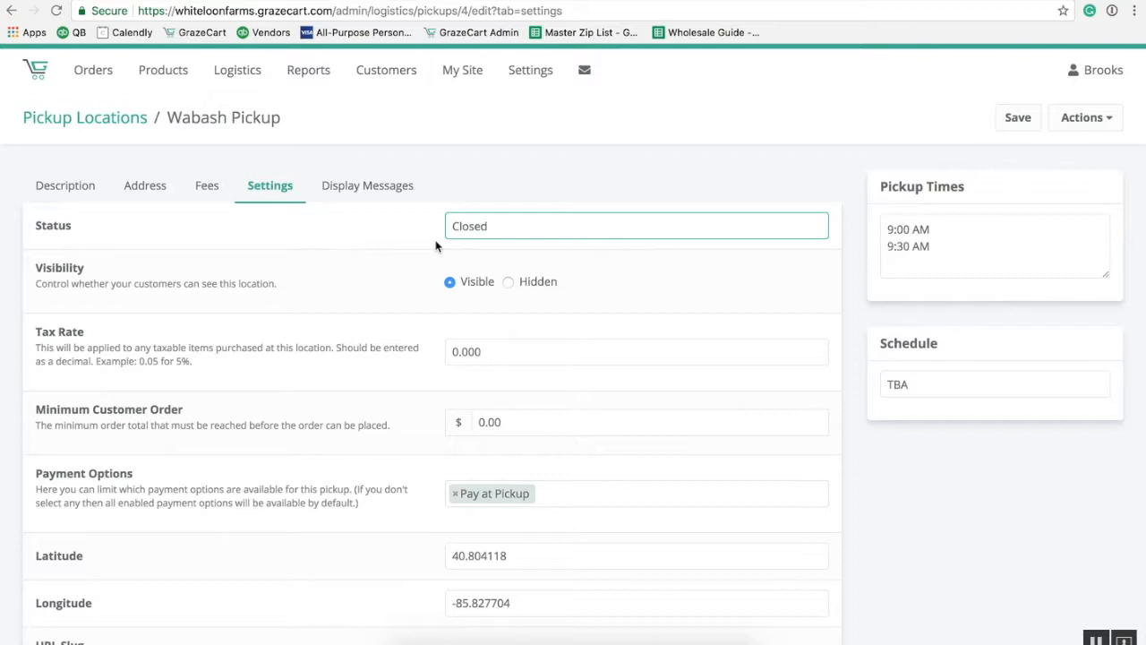
click(458, 230)
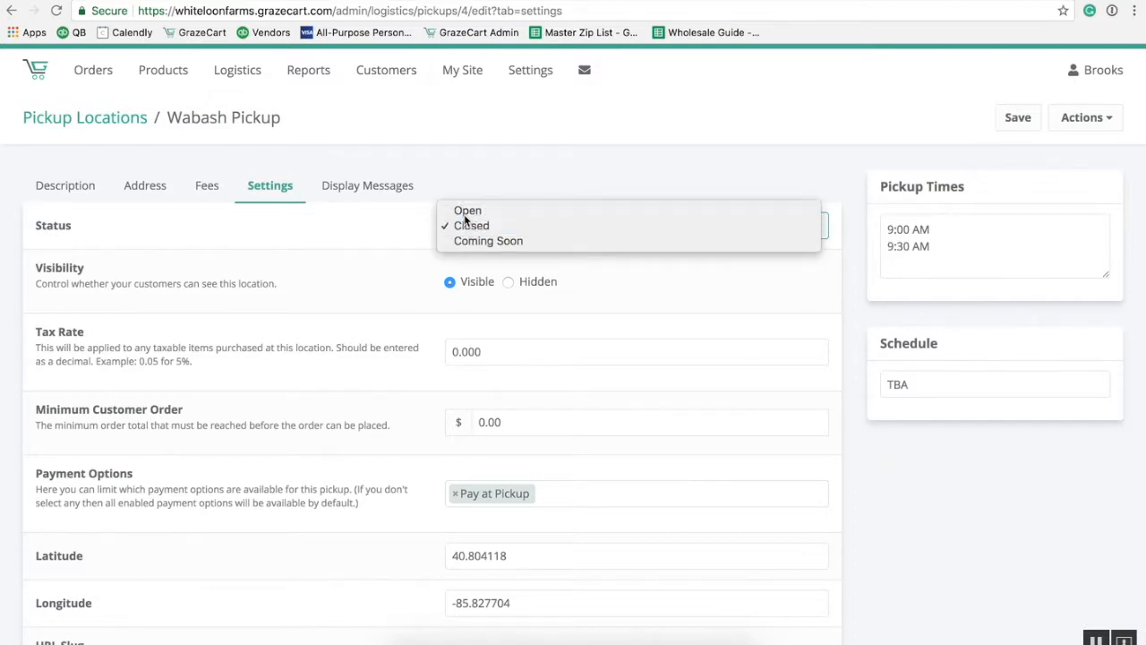
click(464, 212)
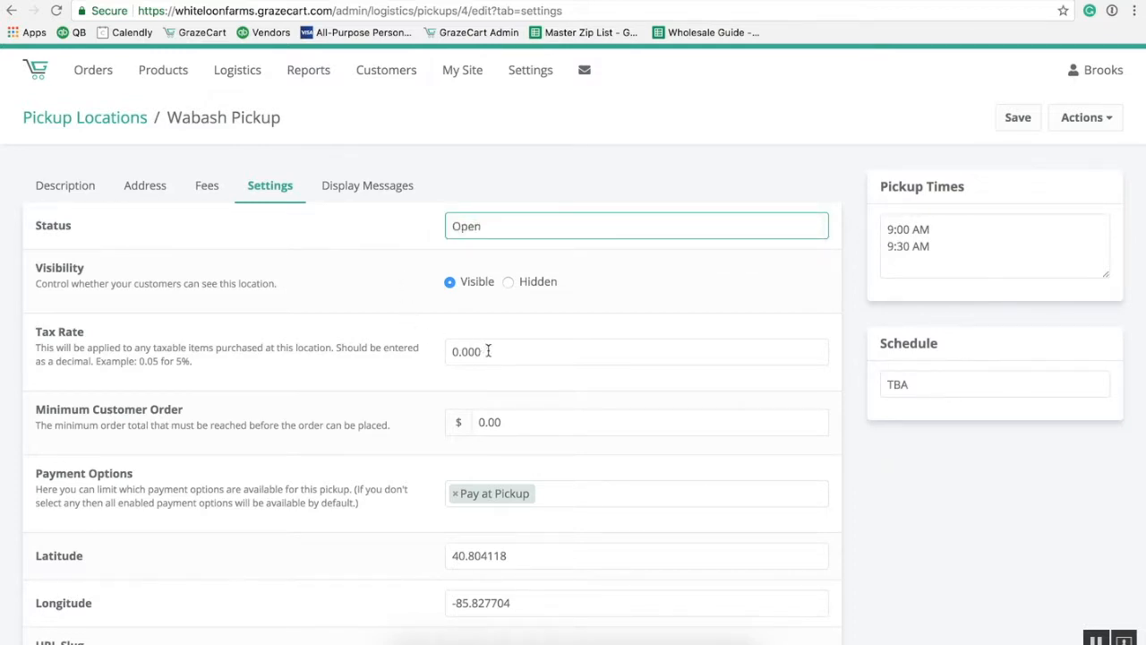
Set the Minimum Customer Order to 100.00, leaving the 0.000 tax rate unchanged.
drag(493, 352, 431, 356)
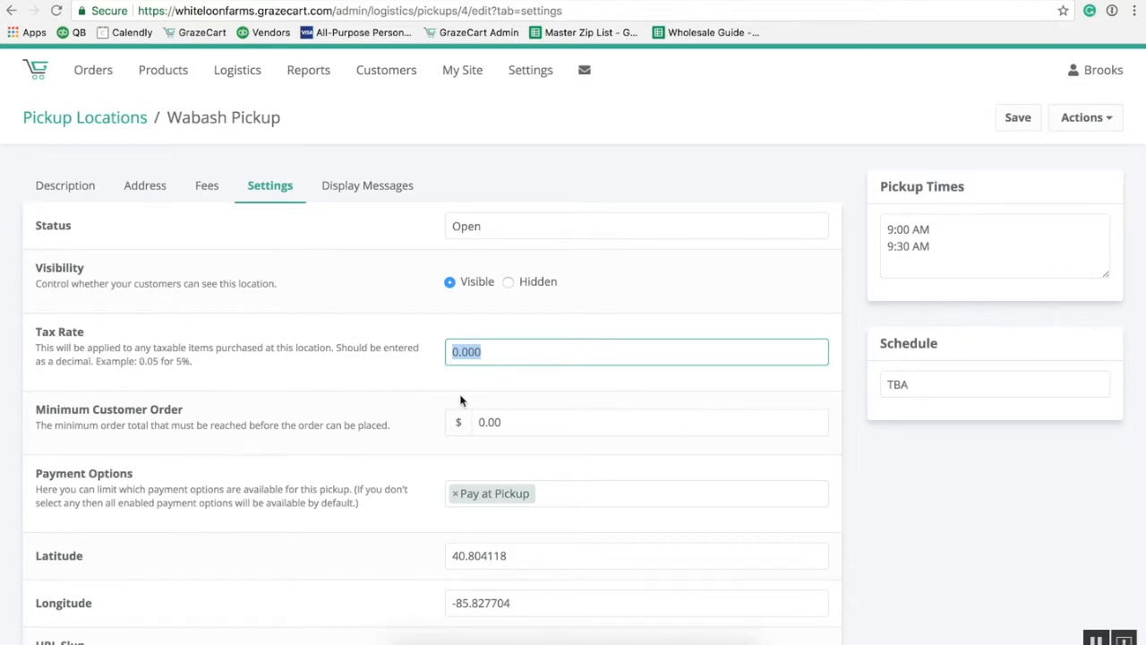
click(493, 391)
click(517, 427)
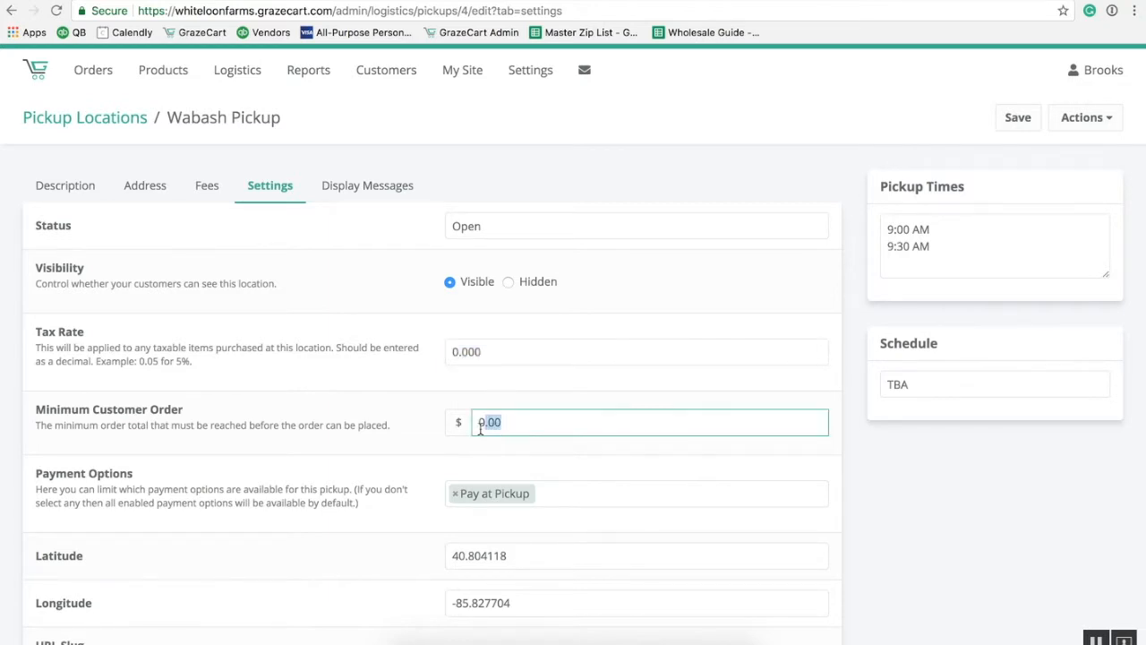
double_click(496, 413)
text(100.00)
click(484, 395)
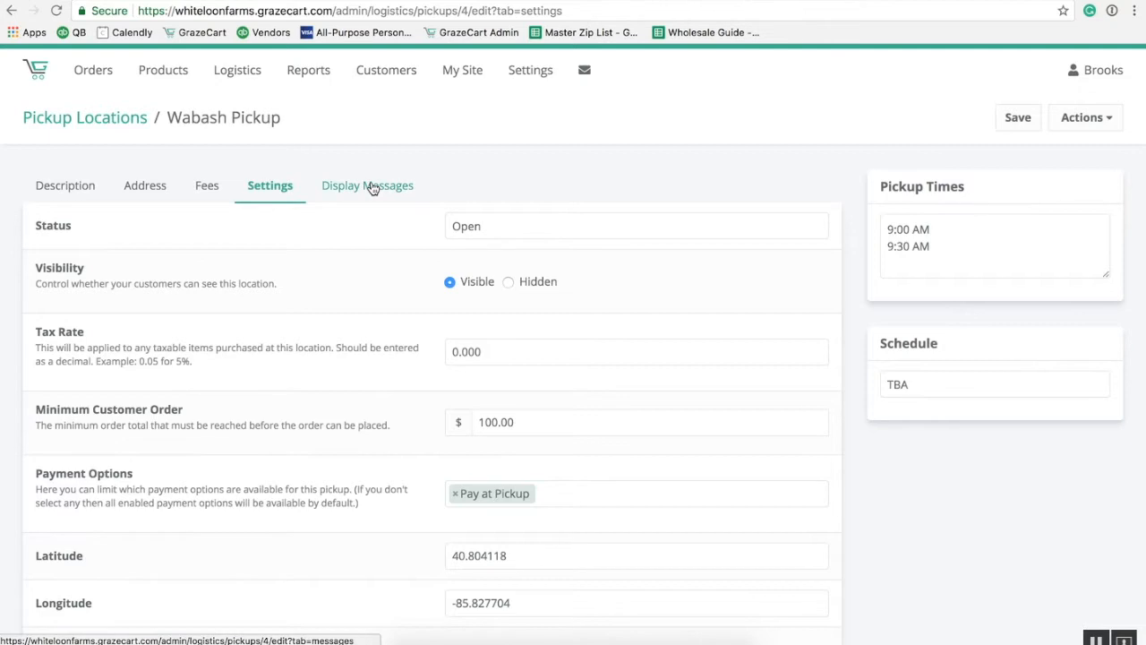
Save the settings and review the Checkout Message on the Display Messages tab.
click(1023, 109)
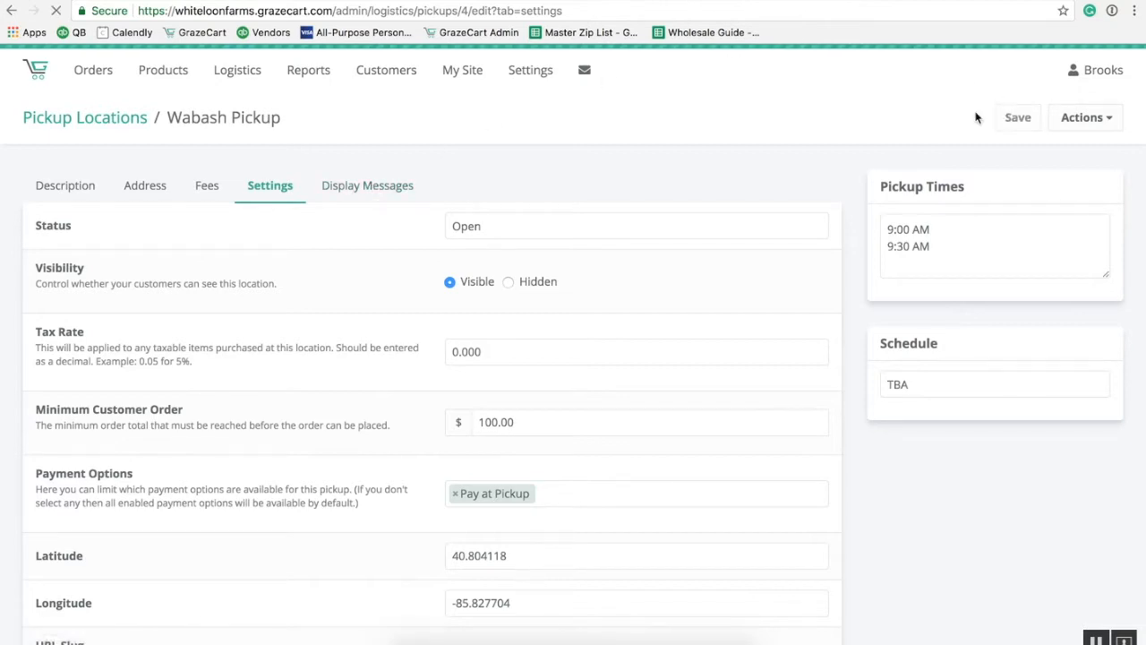
click(383, 189)
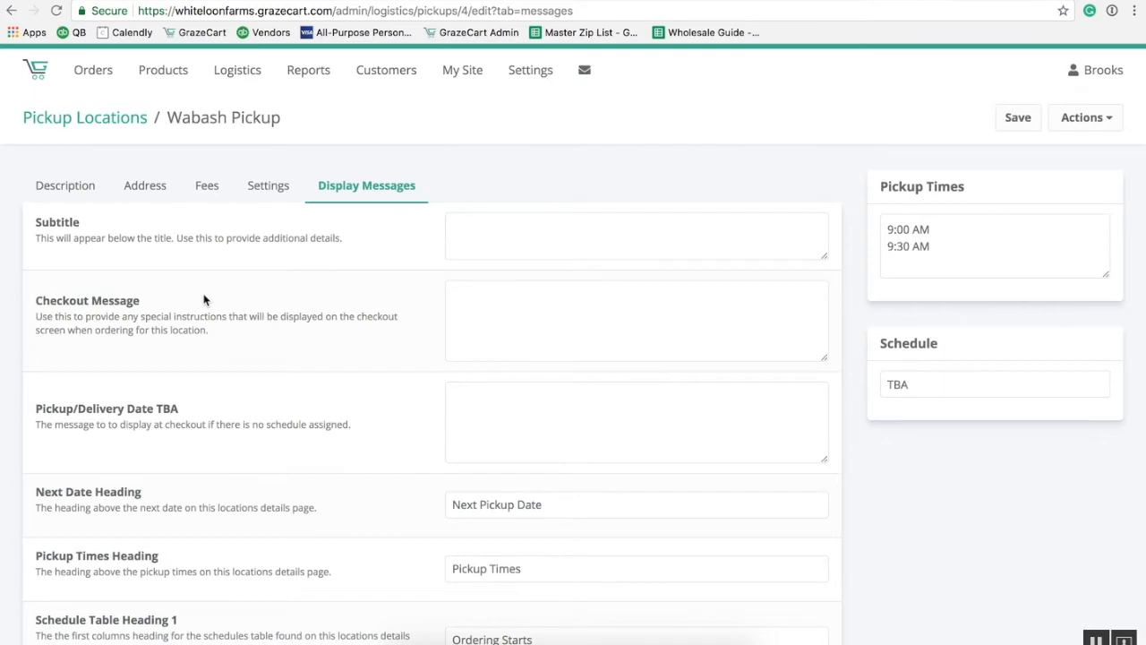
drag(220, 335, 27, 325)
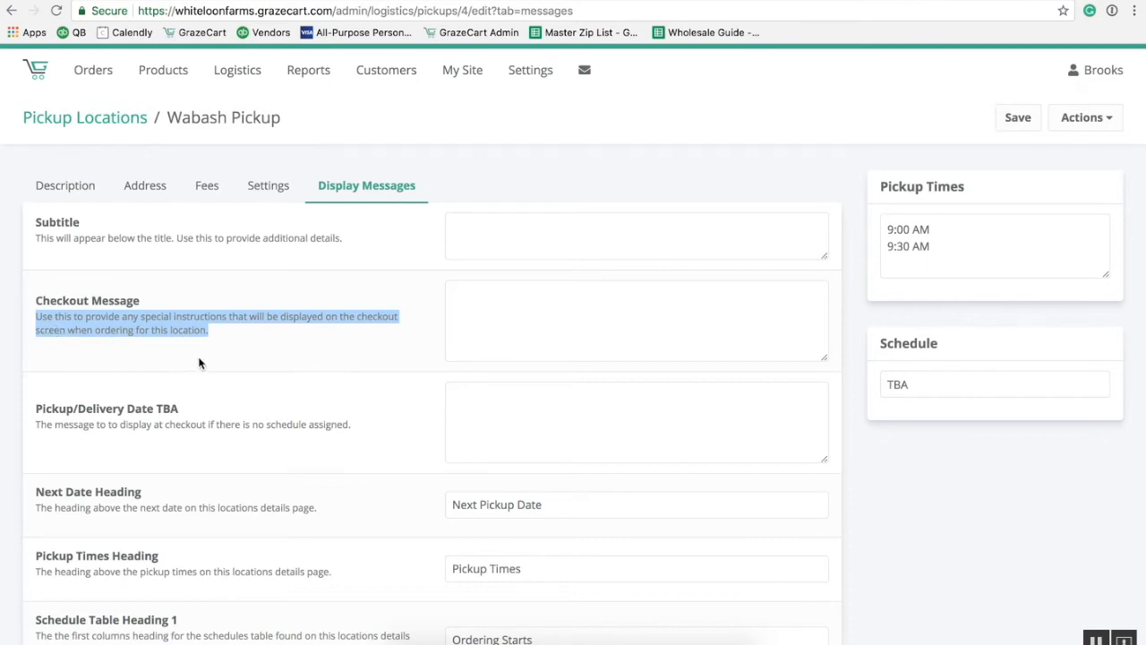
click(237, 370)
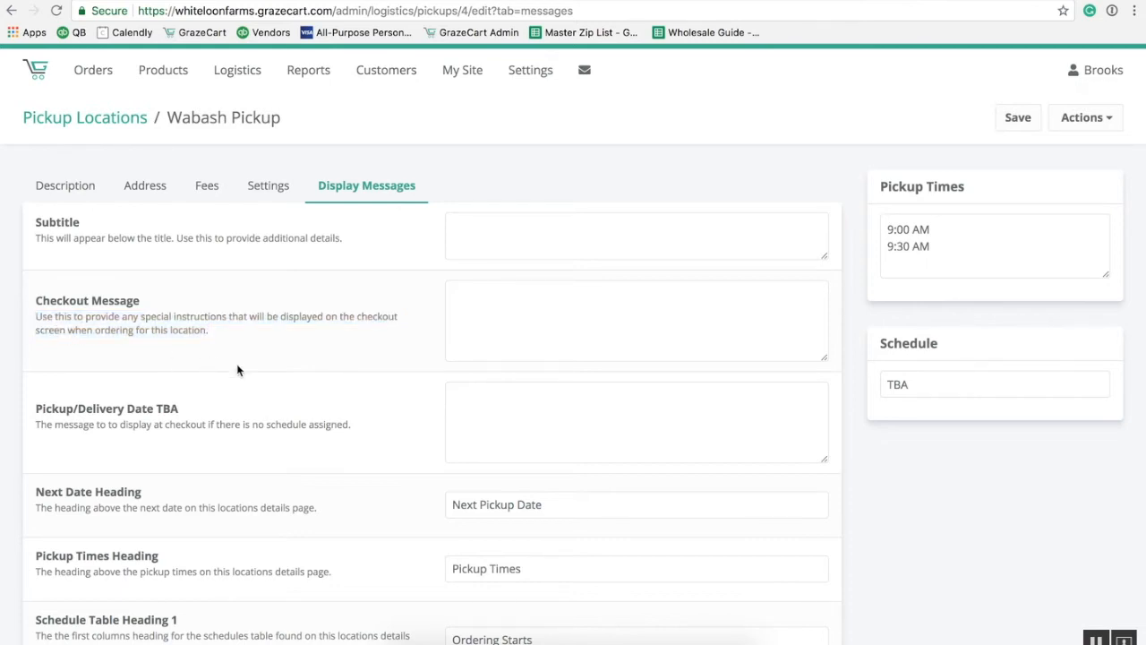
Look over the remaining messages, leaving Delivery Fee Title unchanged, then open the Schedule list.
scroll(237, 370, down, 5)
scroll(237, 362, down, 3)
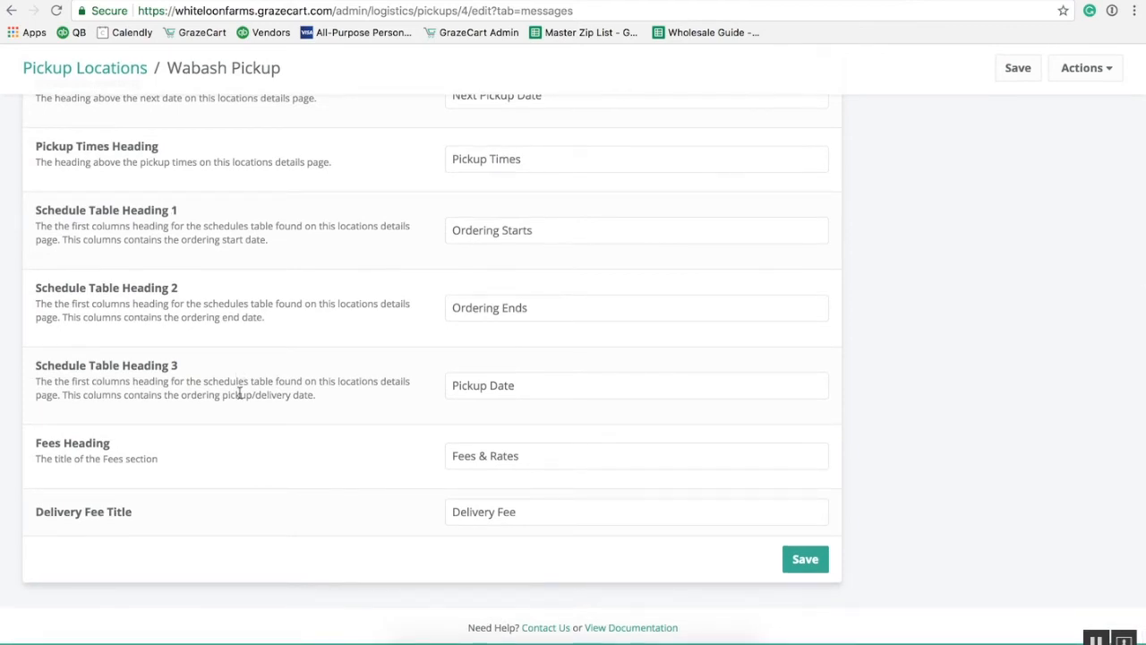
drag(132, 511, 36, 513)
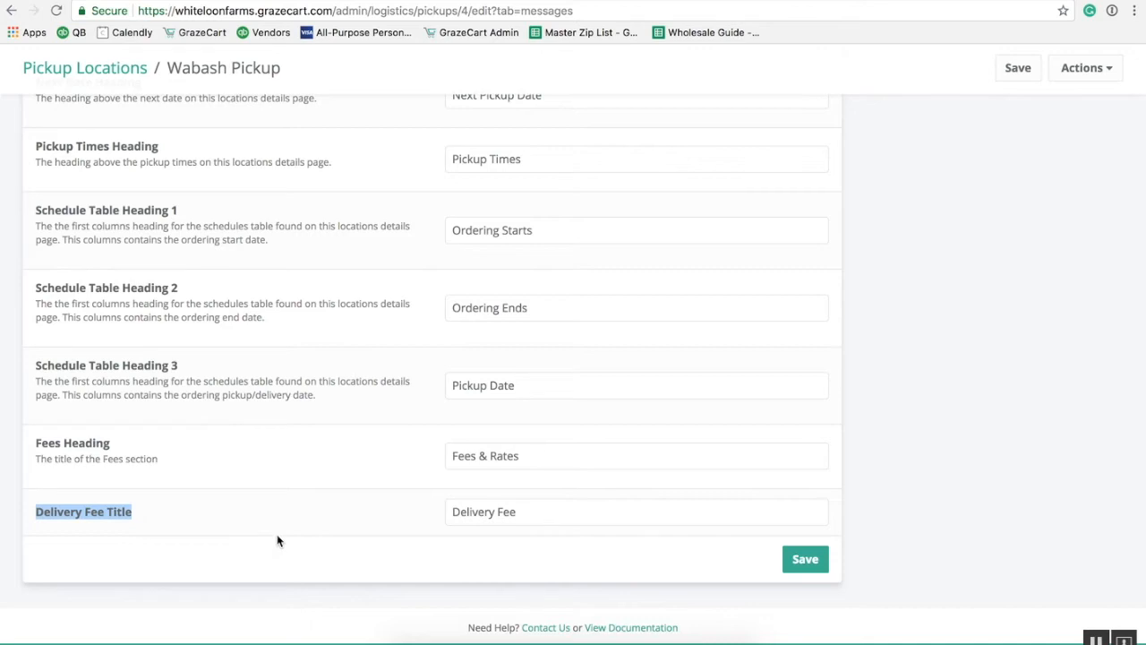
click(348, 513)
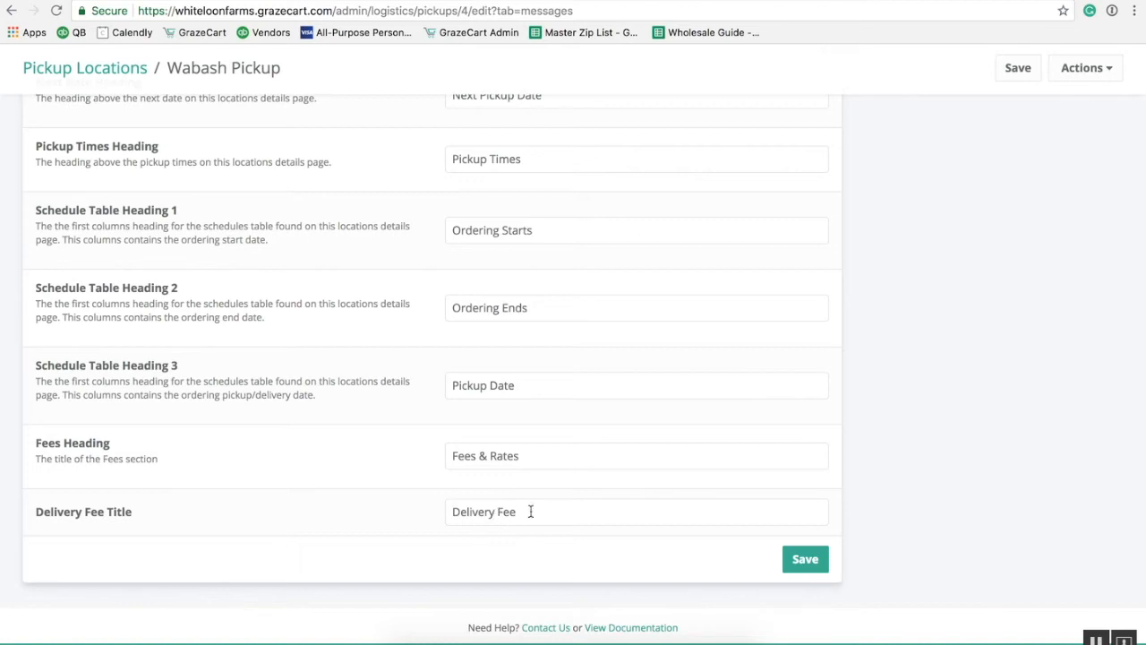
click(530, 511)
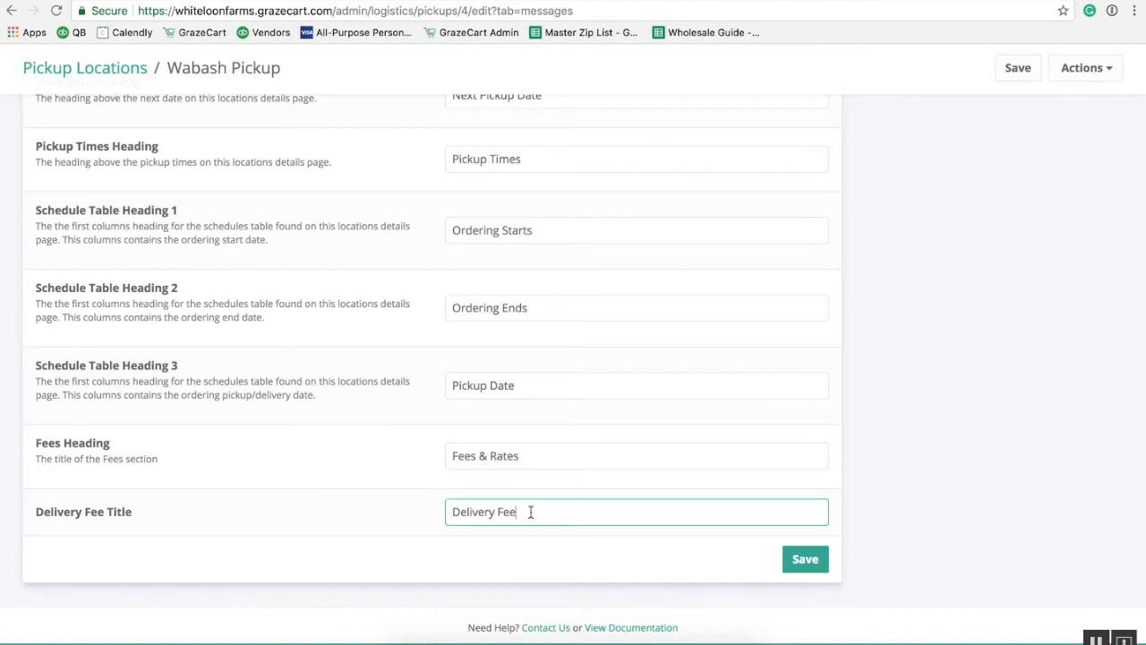
click(485, 541)
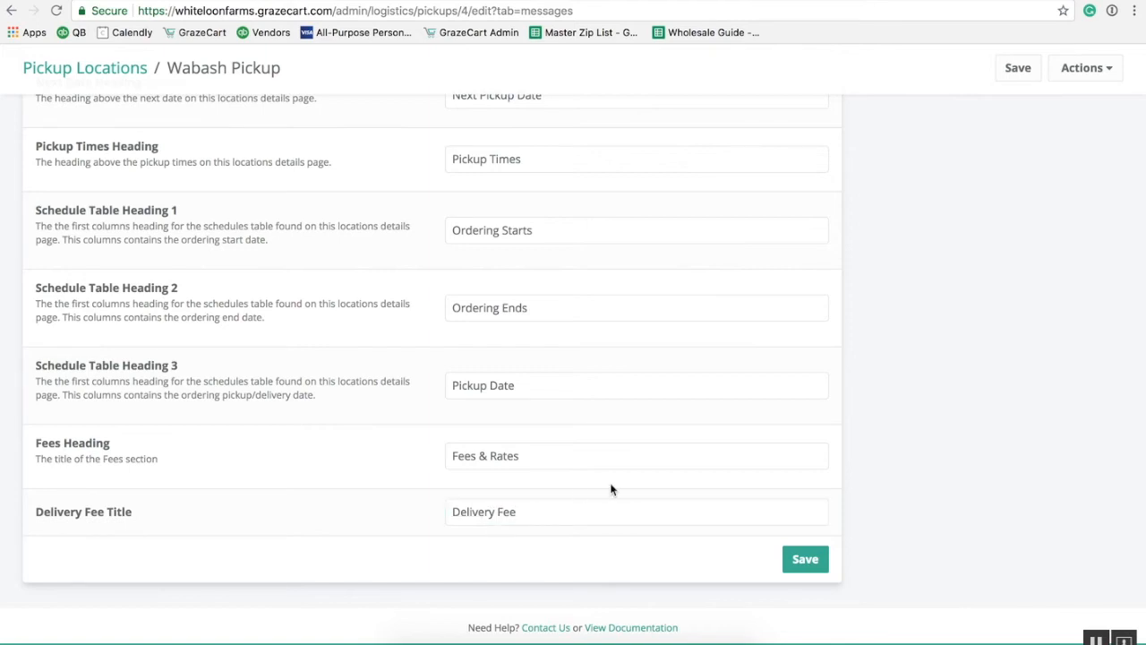
scroll(611, 489, up, 3)
scroll(610, 489, up, 2)
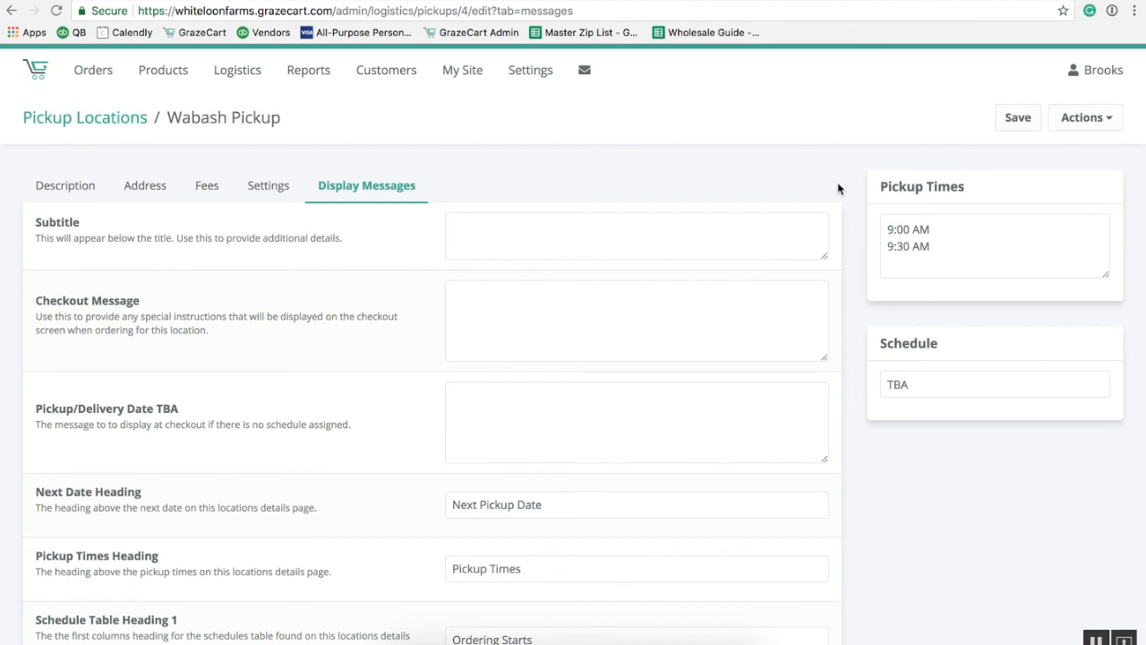
click(940, 386)
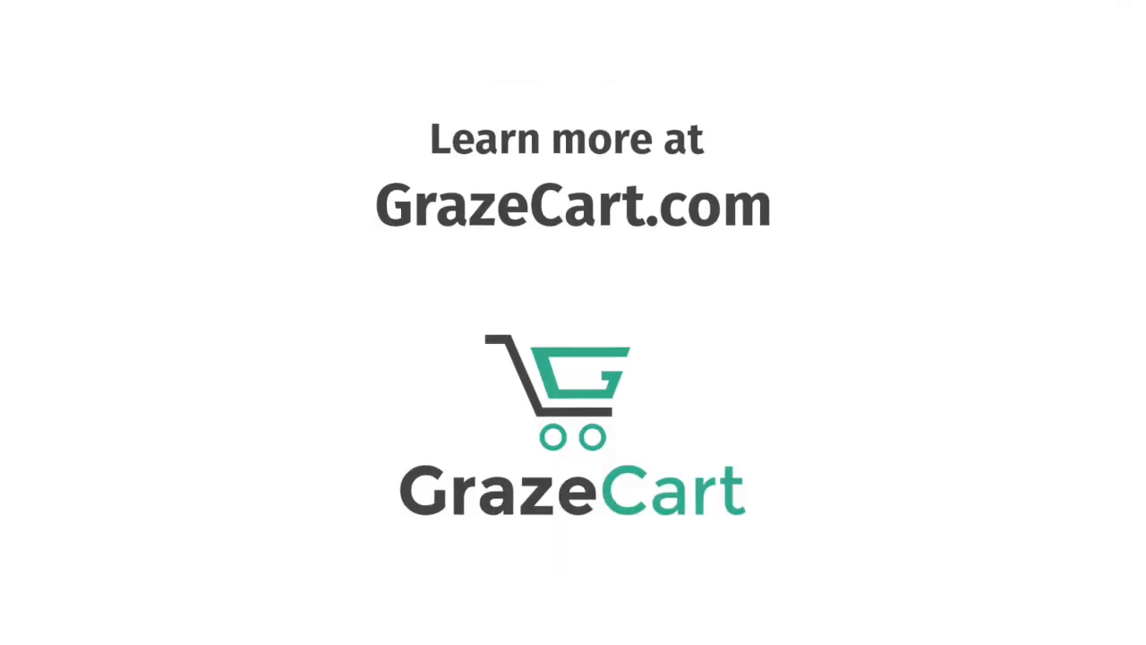